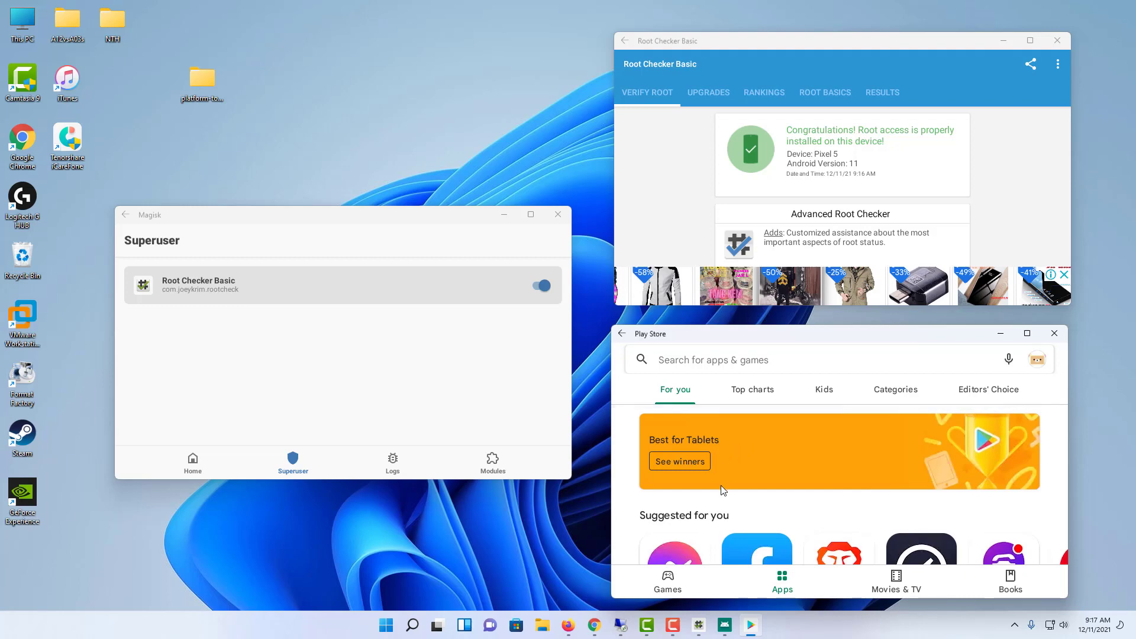
scroll(721, 486, down, 1)
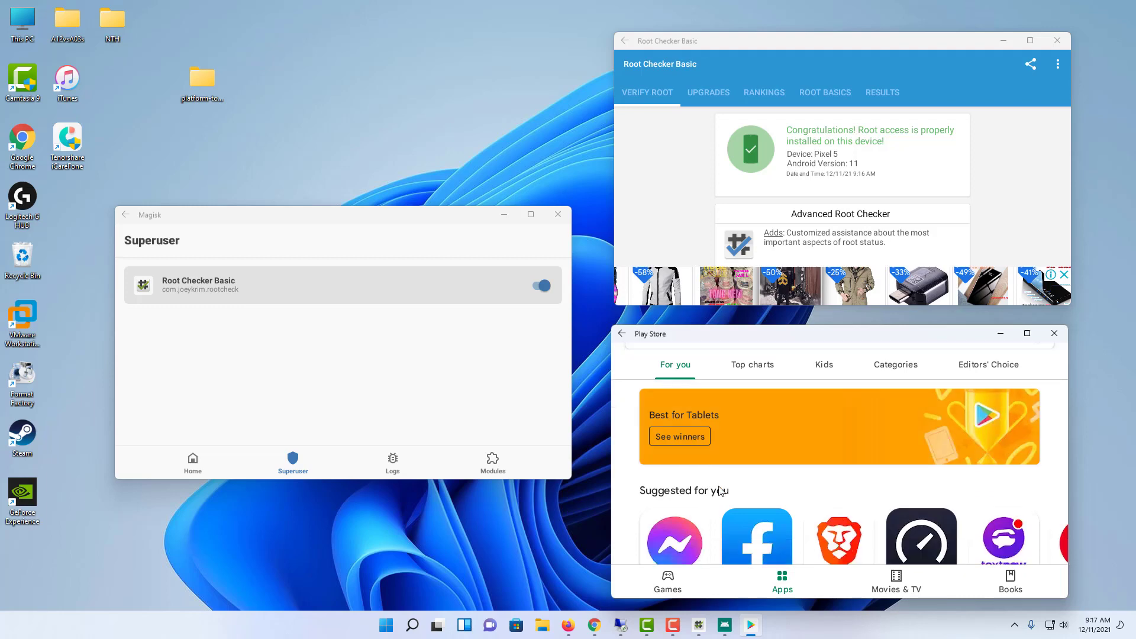
scroll(721, 490, down, 1)
scroll(719, 488, down, 1)
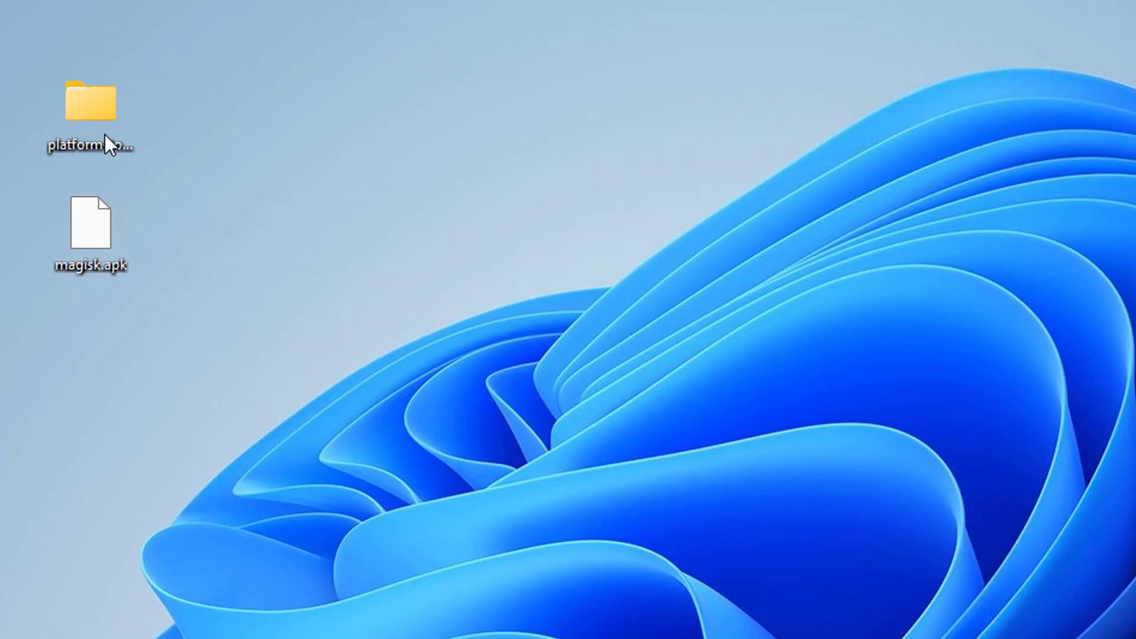
- Move magisk.apk from the desktop into the platform-tools folder
double_click(99, 119)
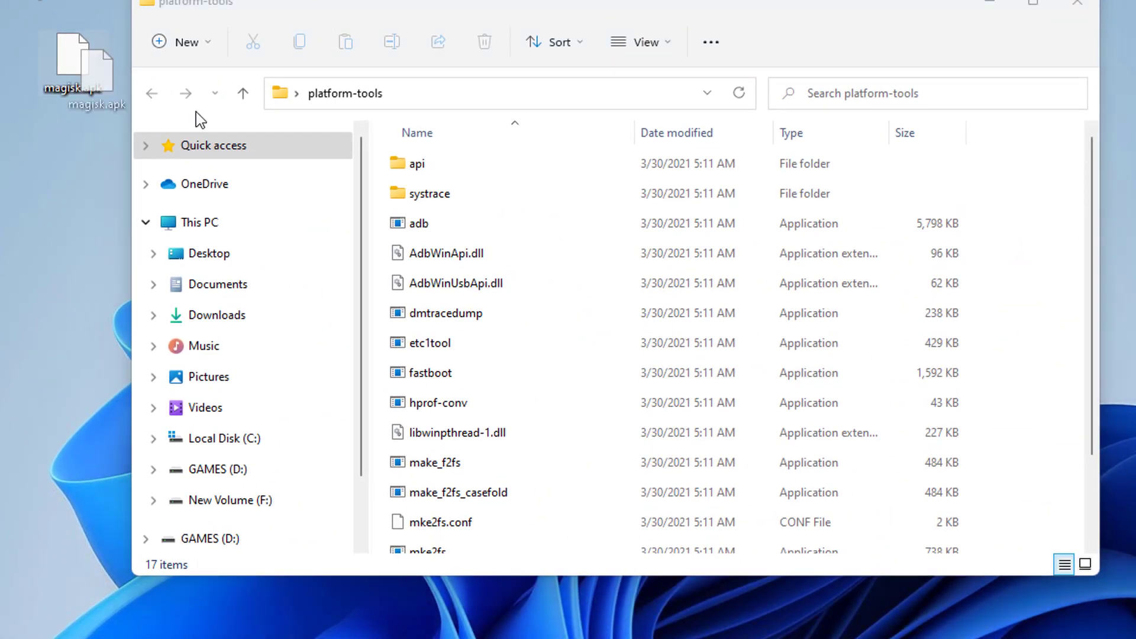
drag(82, 79, 1045, 202)
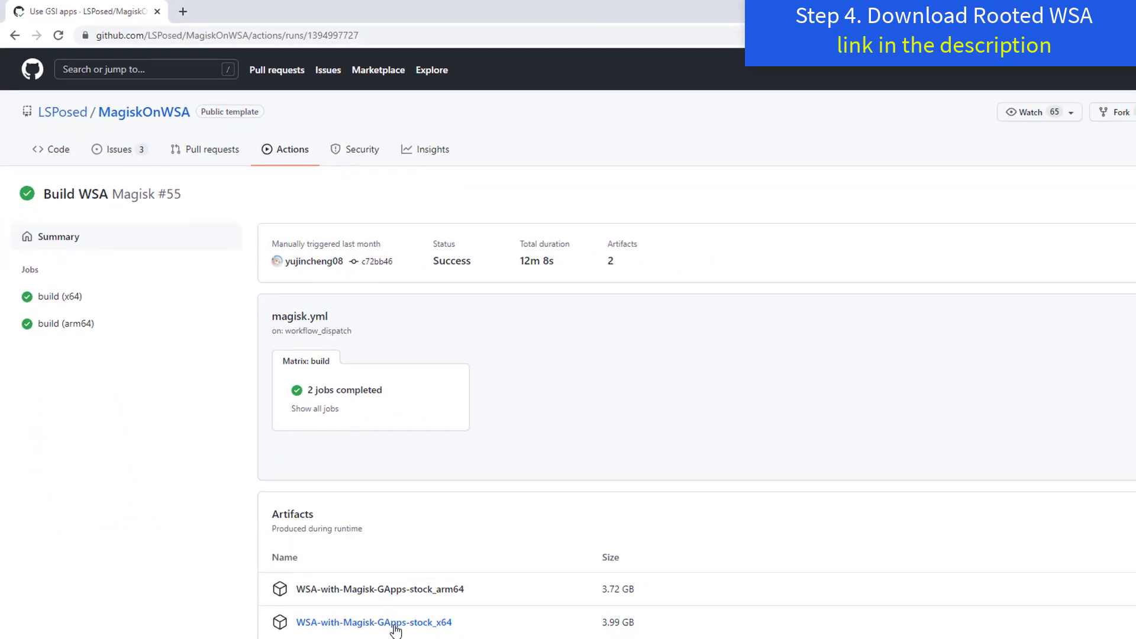
- Download the WSA-with-Magisk-GApps-stock_x64 artifact from the MagiskOnWSA Actions run
click(352, 559)
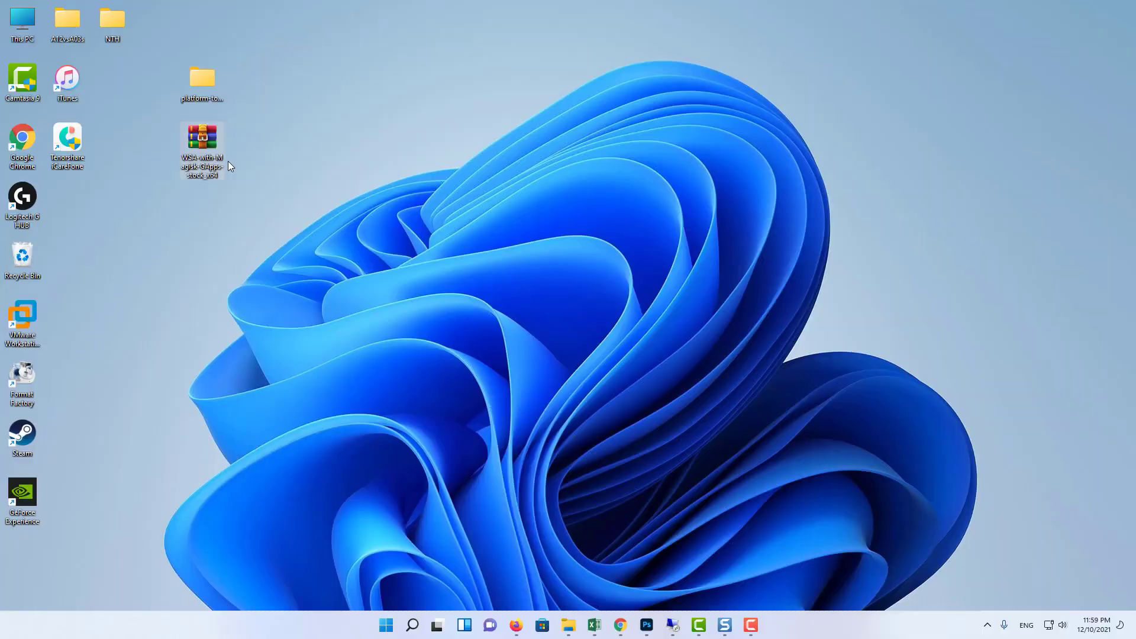
- Create a new folder WSA_Rooted on Local Disk (C:) and enter it
double_click(22, 27)
double_click(479, 302)
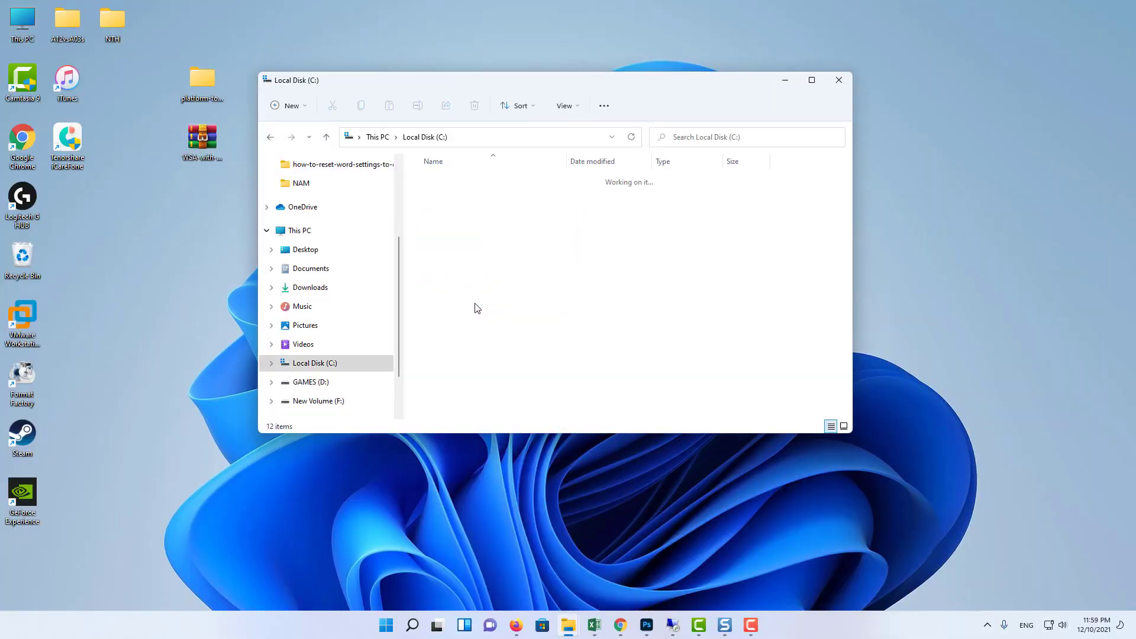
right_click(477, 405)
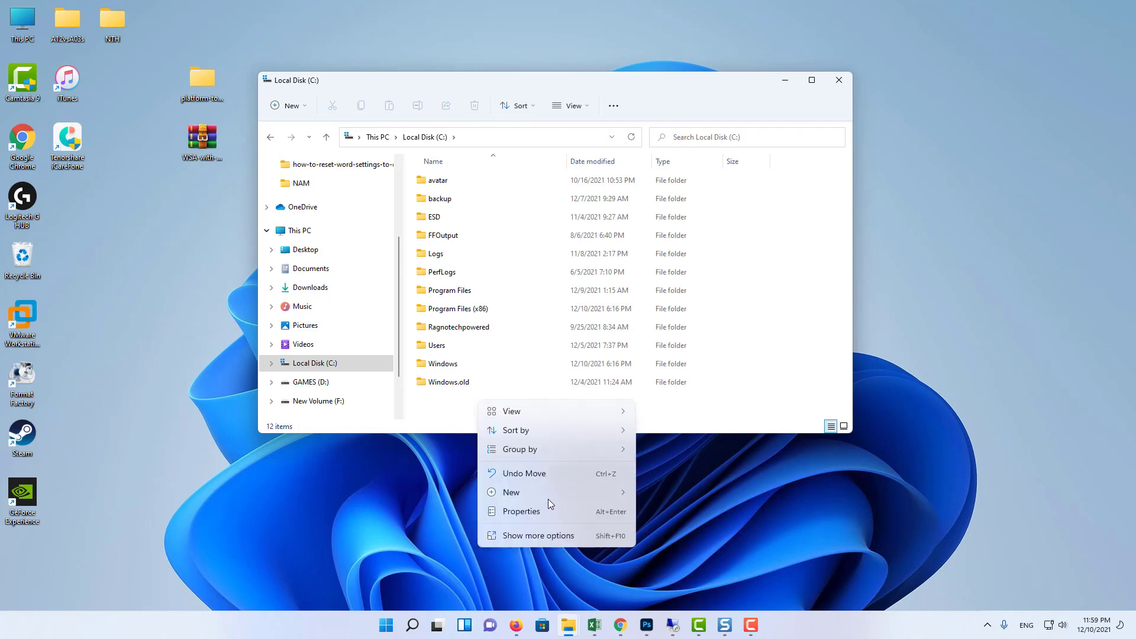
mouse_move(512, 492)
click(661, 494)
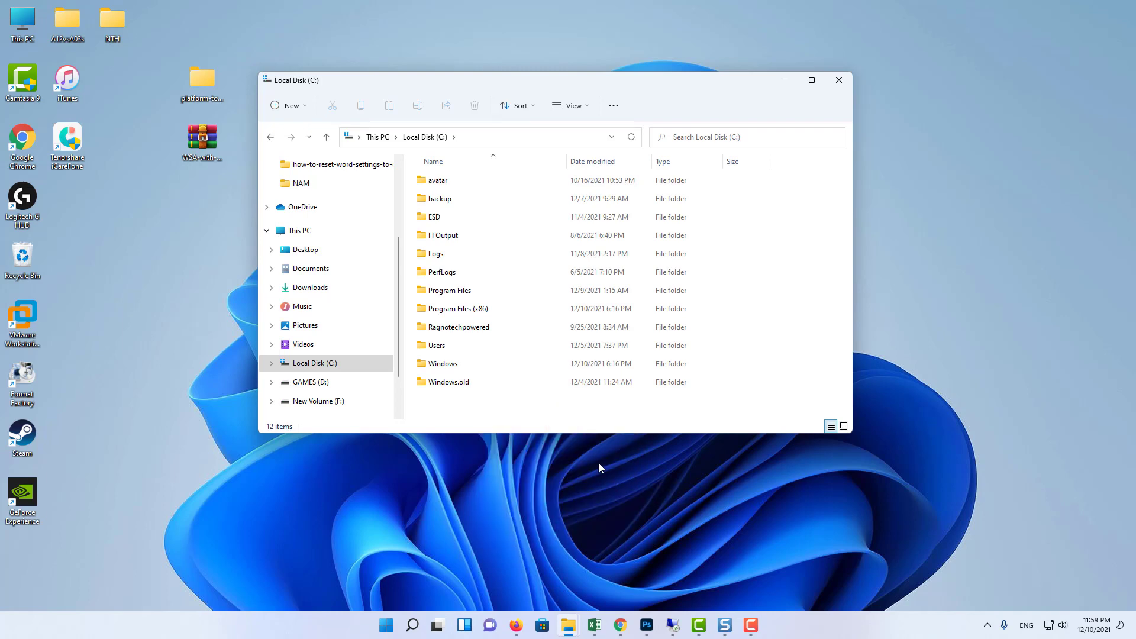
text(WSA_Rooted)
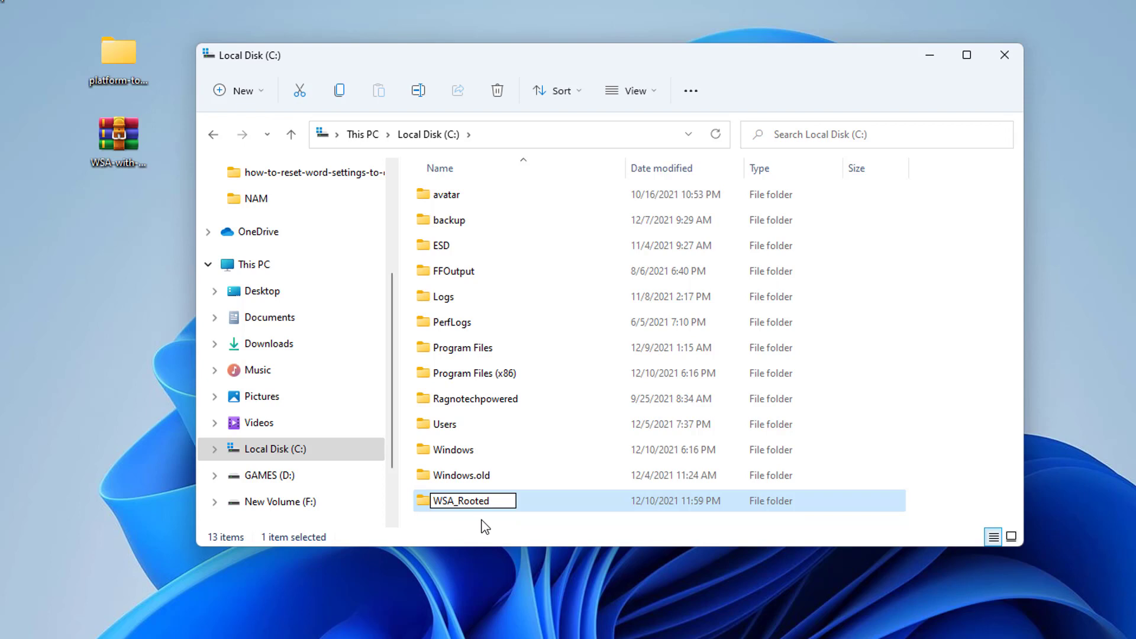
key(Return)
double_click(452, 508)
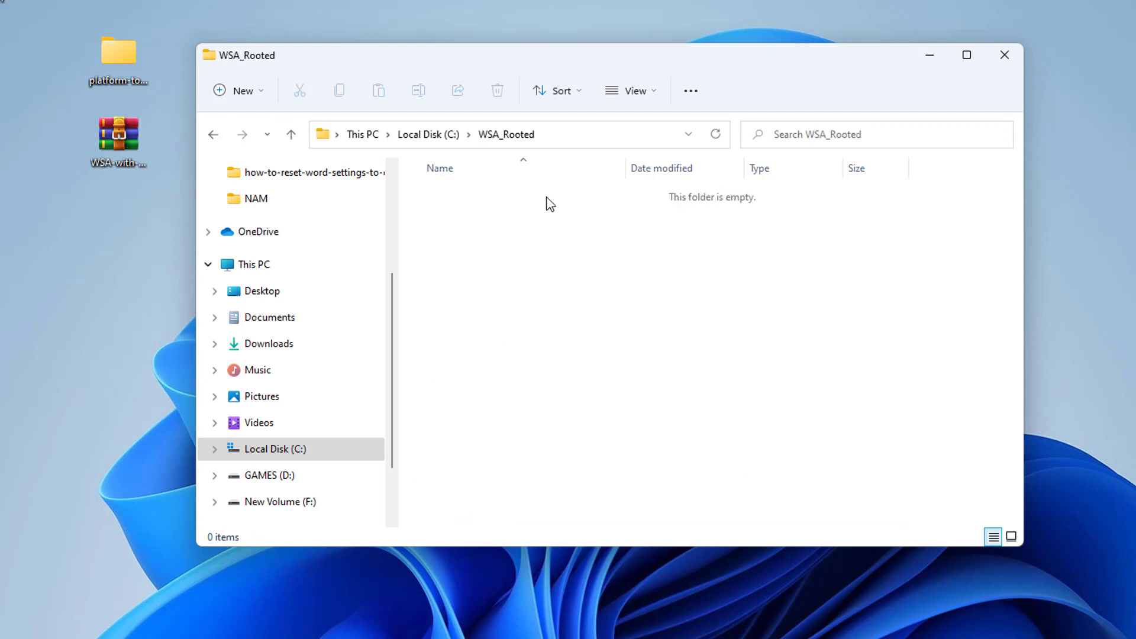
- Move the folder window aside and load the WSA-with-Magisk zip in WinRAR
drag(503, 53, 627, 55)
double_click(128, 136)
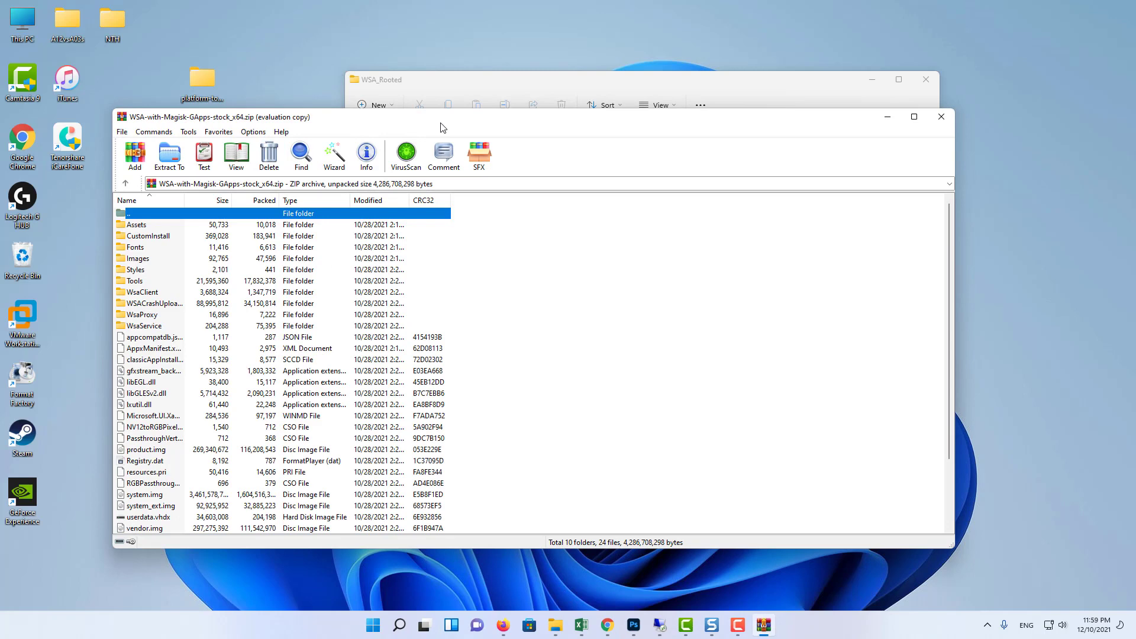
- Arrange the WinRAR window, select all archive contents and extract them into WSA_Rooted
drag(442, 128, 360, 118)
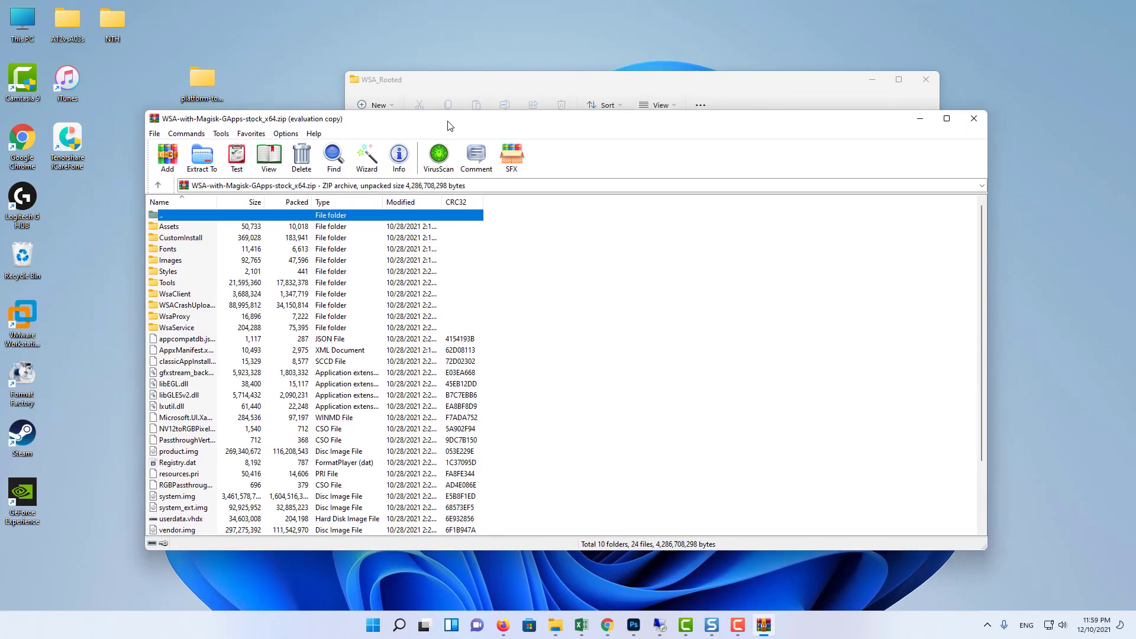
drag(868, 538, 561, 478)
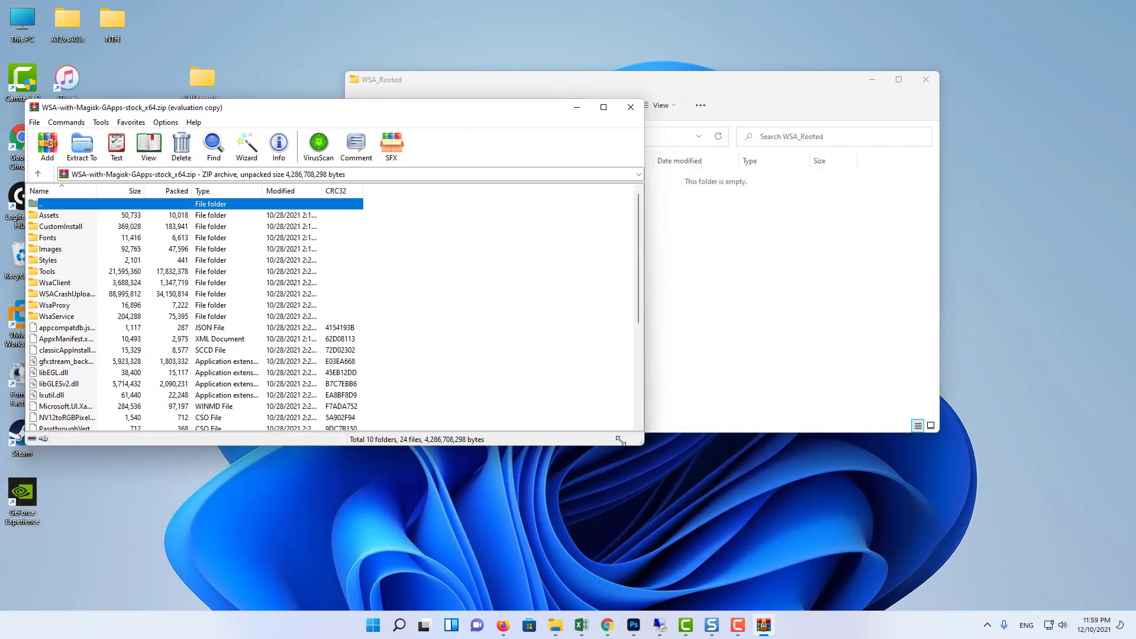
click(205, 291)
key(ctrl+a)
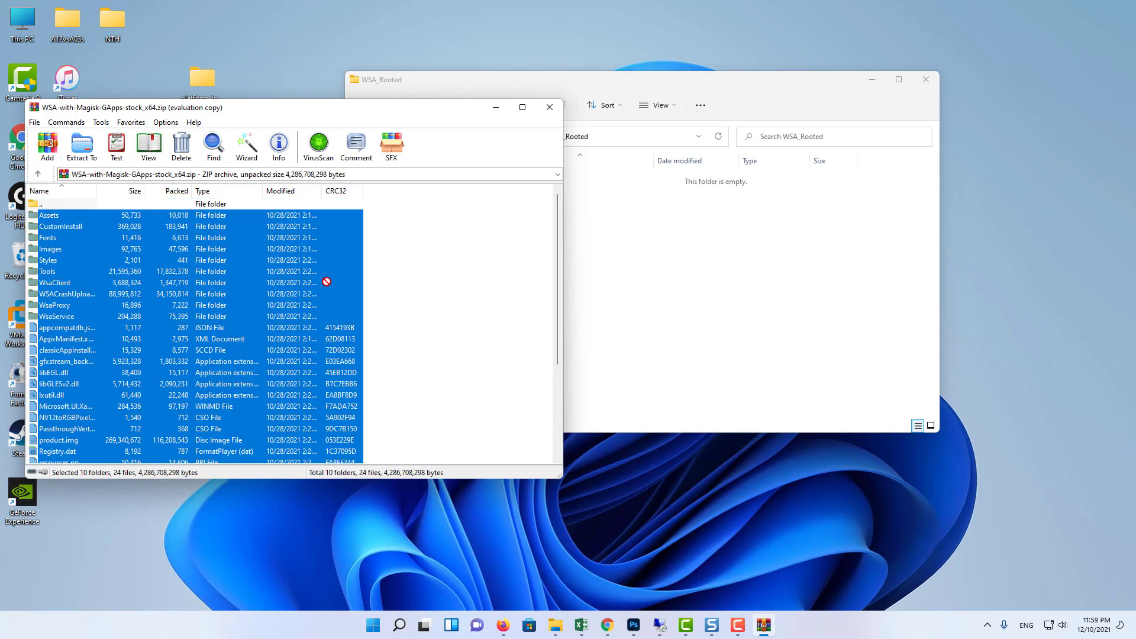
drag(680, 289, 680, 288)
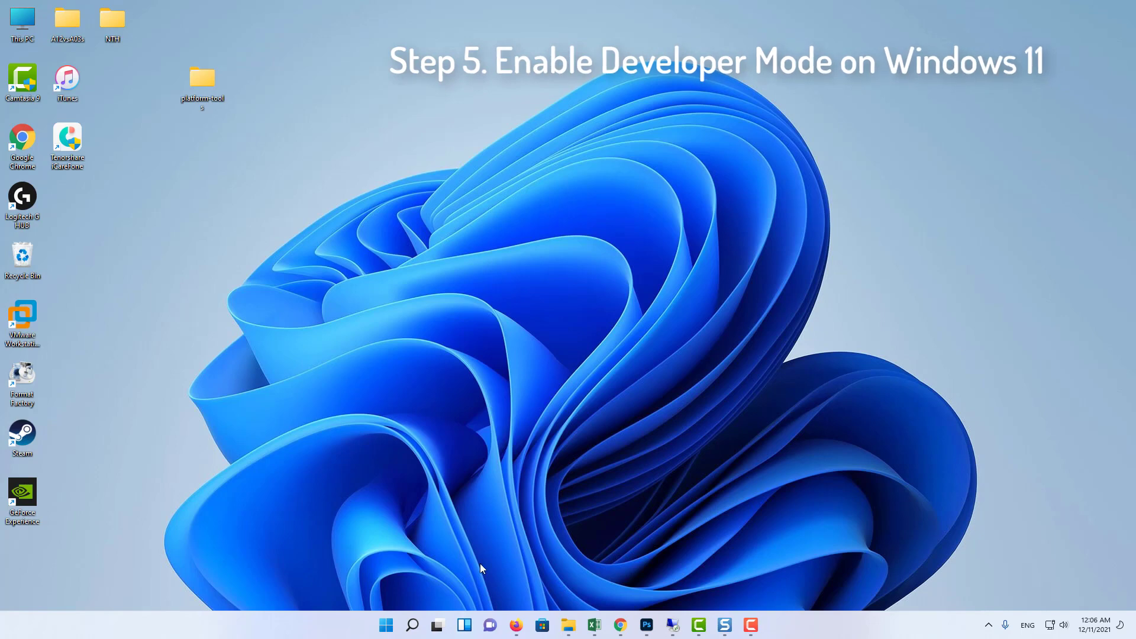
- Turn on Developer Mode under Privacy & security > For developers, confirm, and close Settings
click(387, 625)
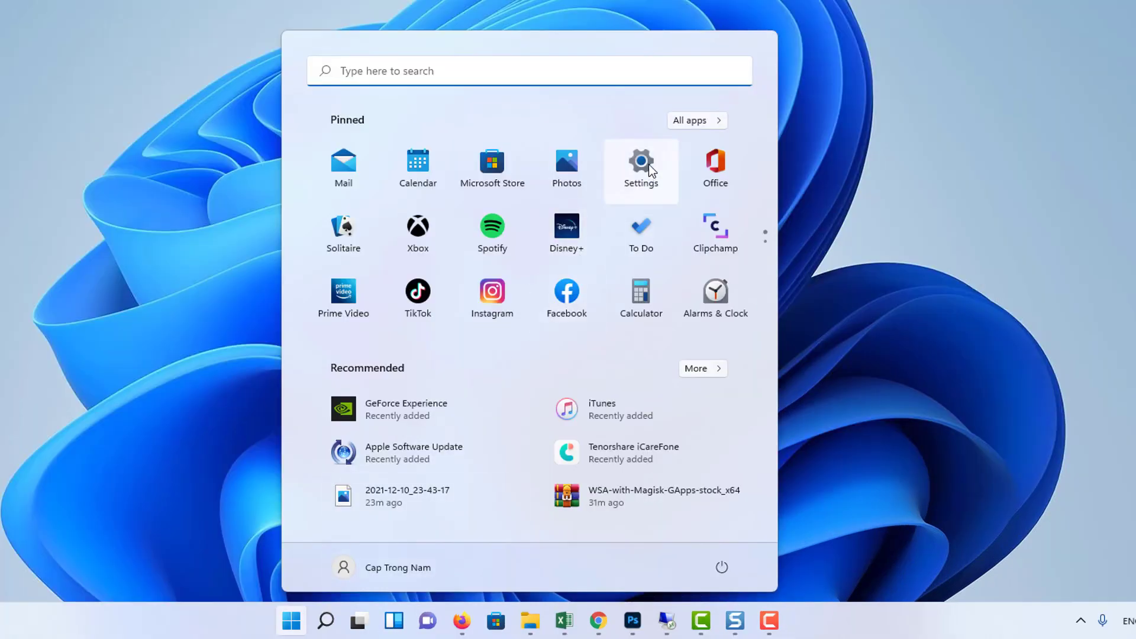
click(649, 169)
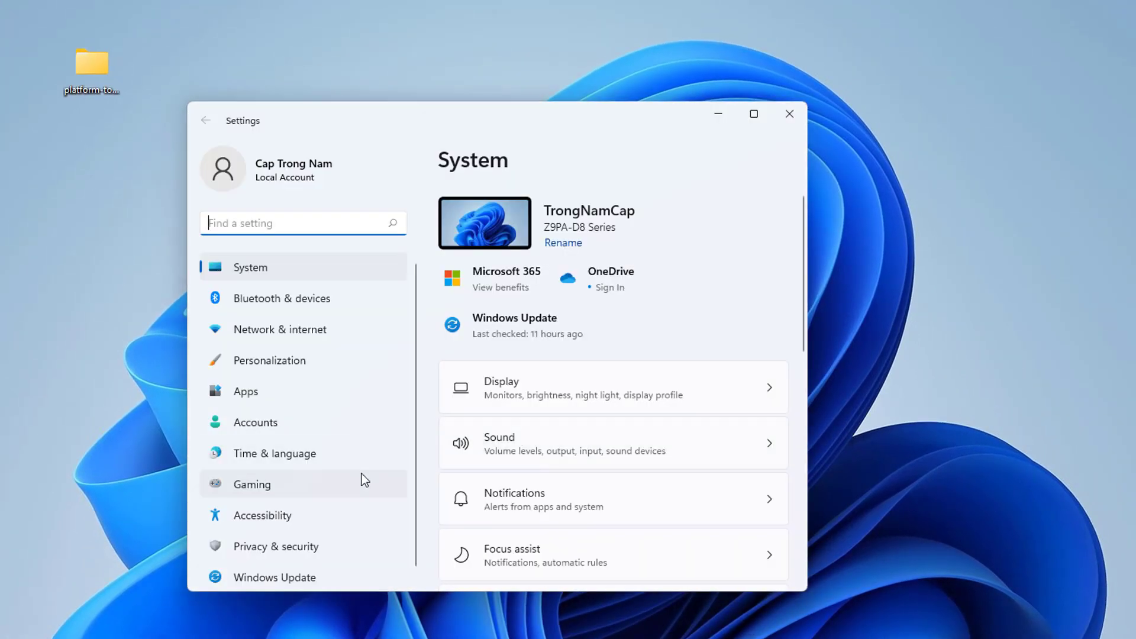
click(322, 552)
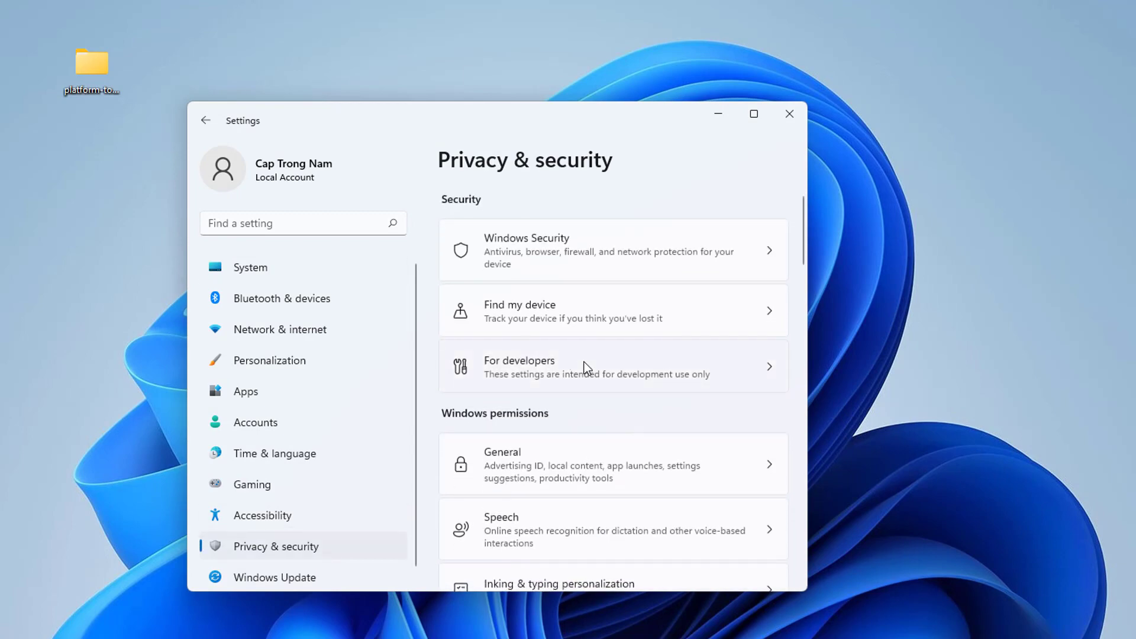
click(585, 366)
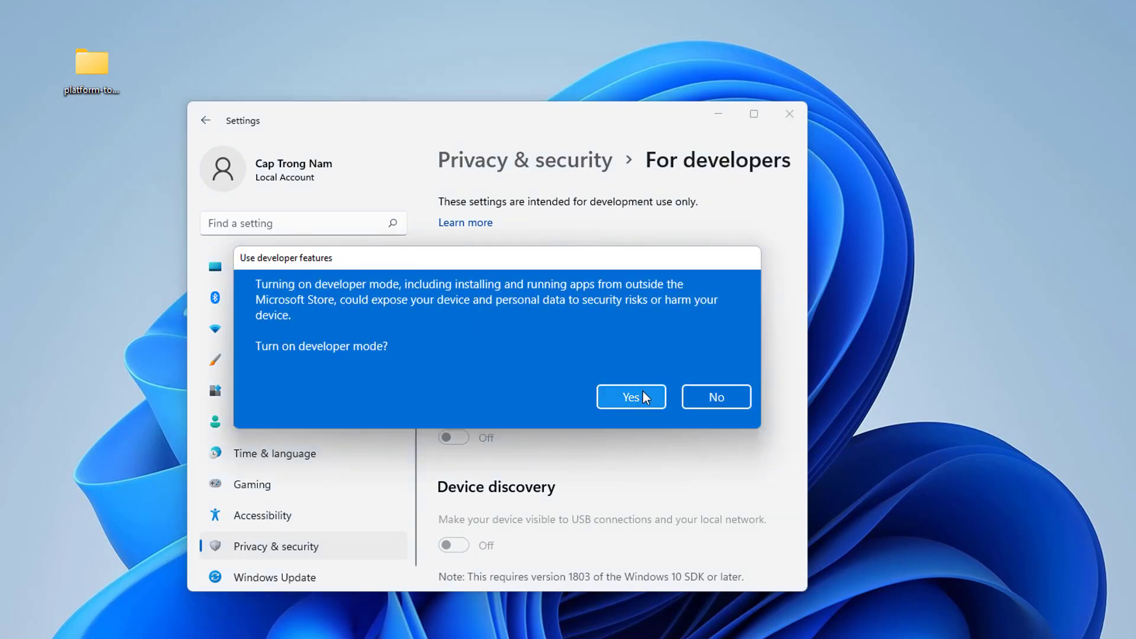
click(643, 392)
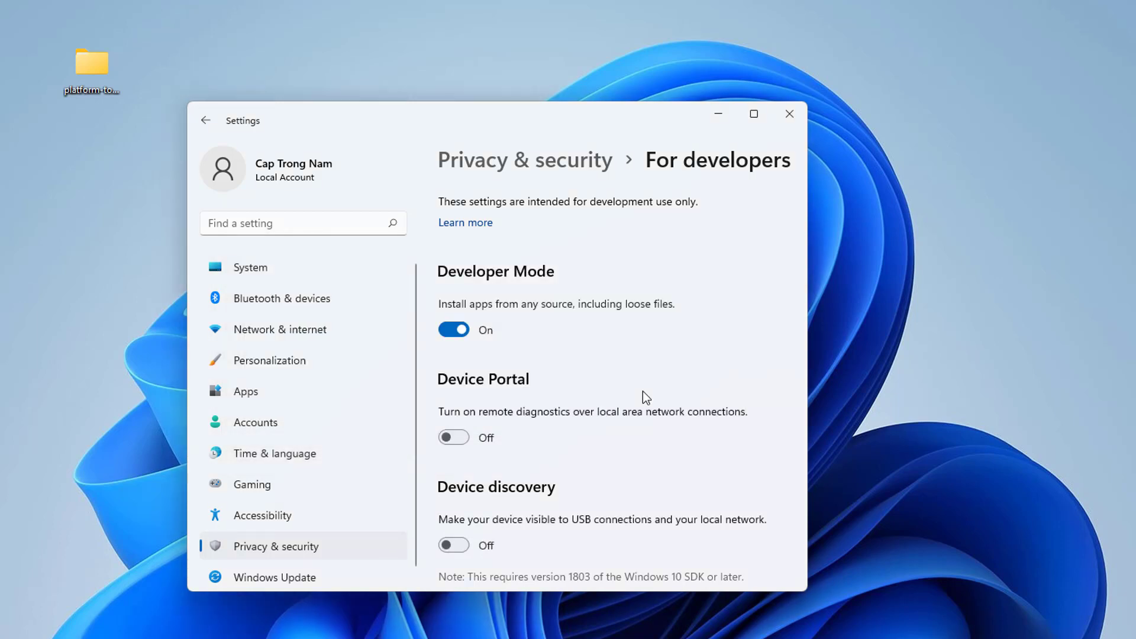
click(789, 114)
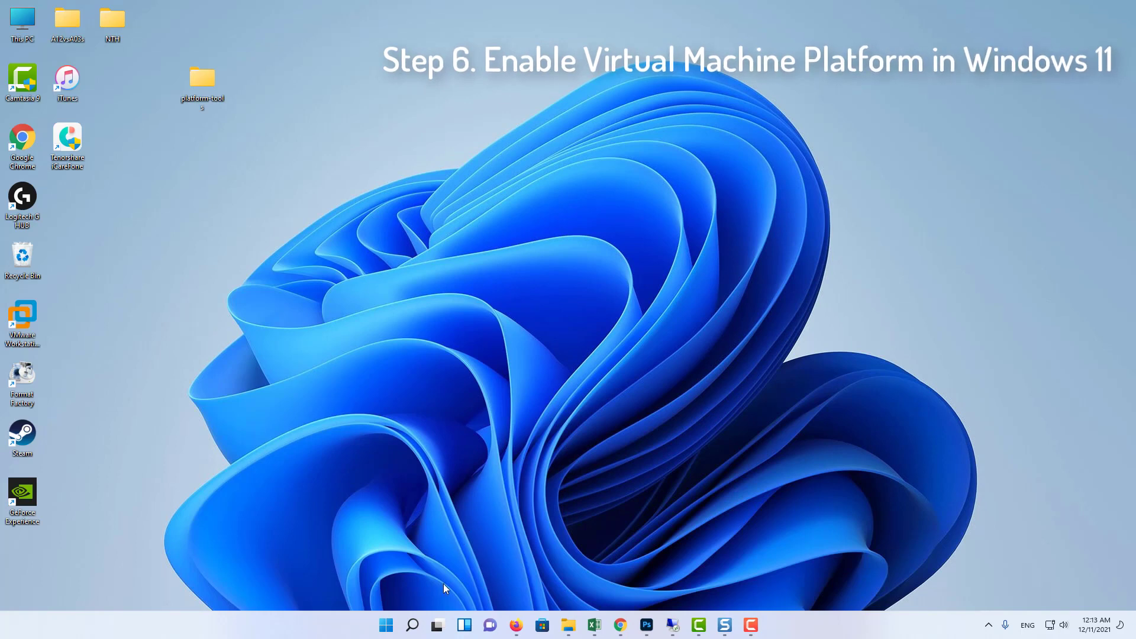
- Enable Virtual Machine Platform in Turn Windows features on or off and apply the change
click(412, 625)
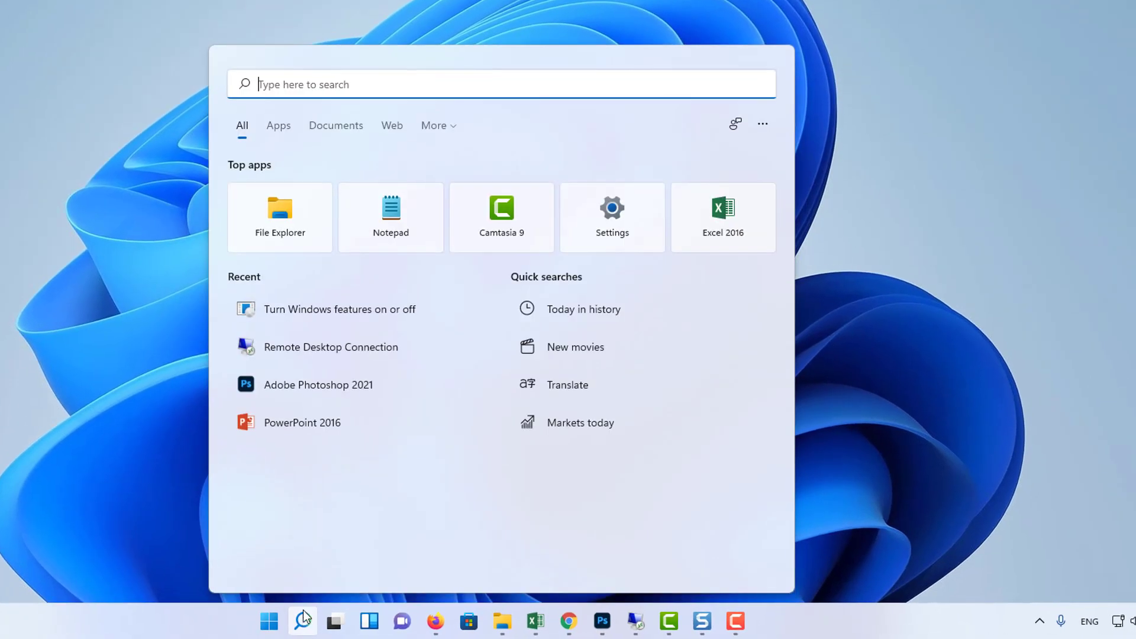
text(Turn Windows features on or off)
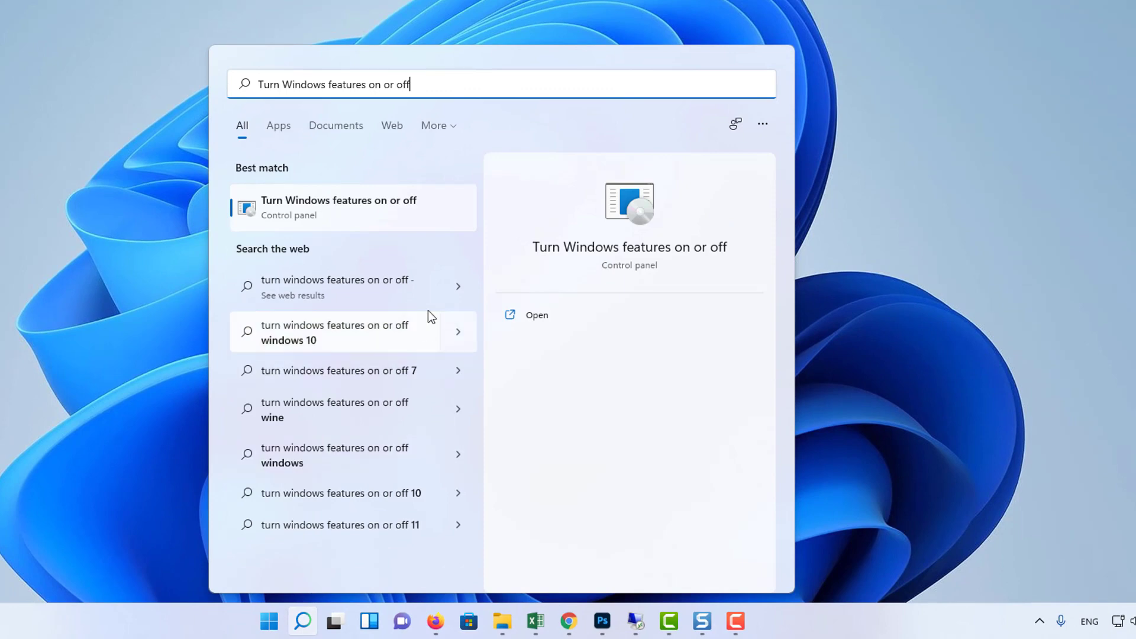
click(395, 214)
scroll(476, 366, down, 2)
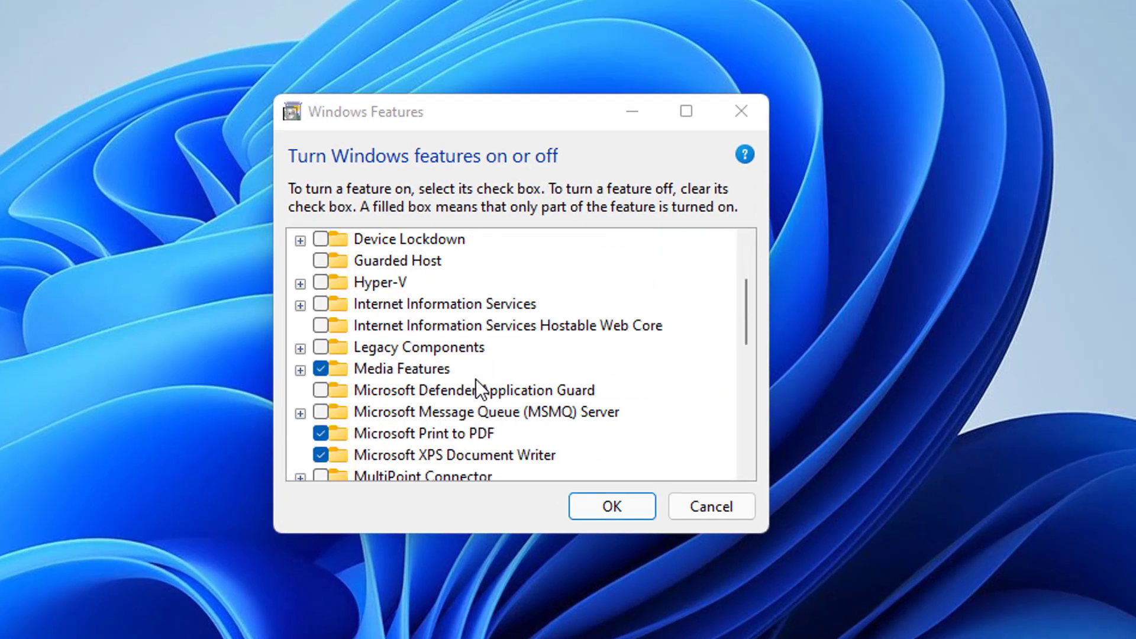
scroll(476, 380, down, 2)
scroll(476, 382, down, 2)
scroll(477, 385, down, 2)
scroll(477, 385, down, 2)
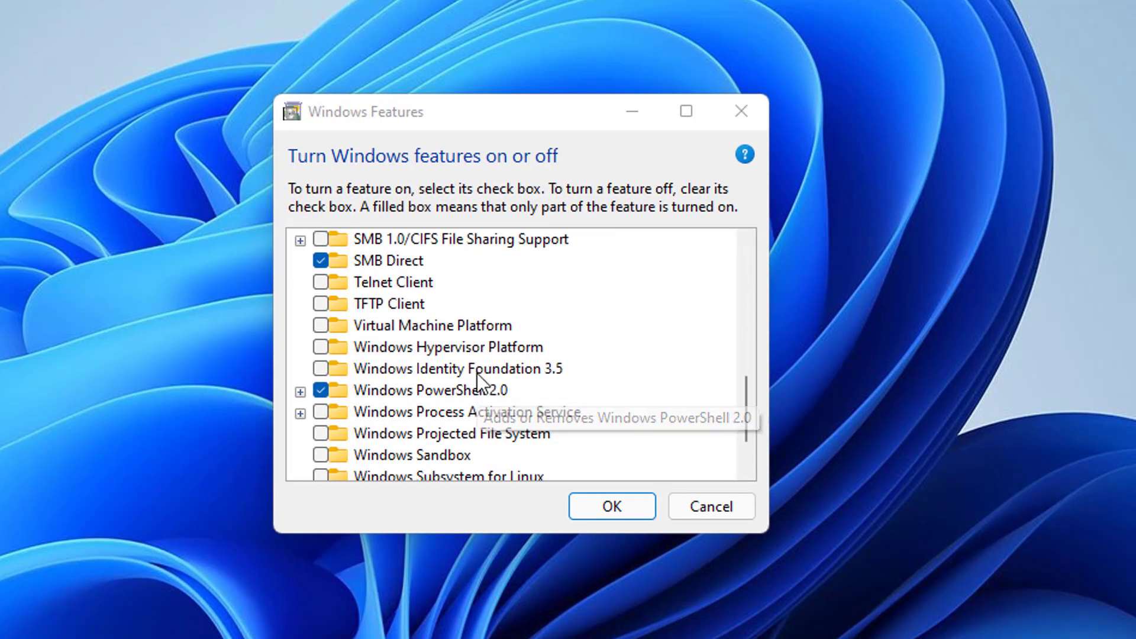
click(322, 325)
click(615, 506)
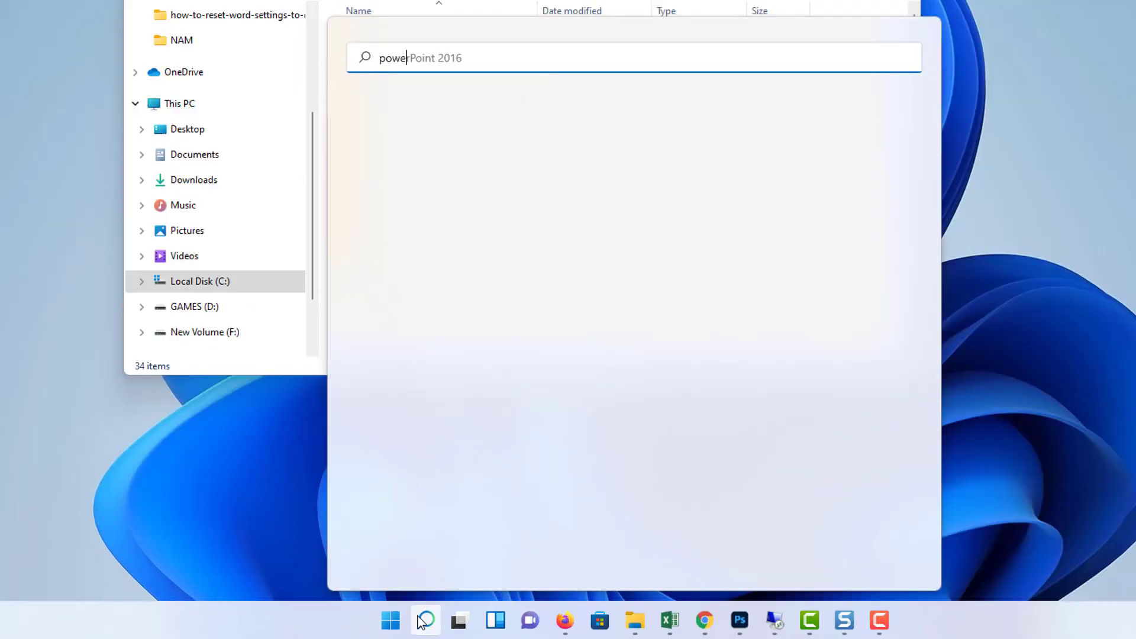
text(rshell)
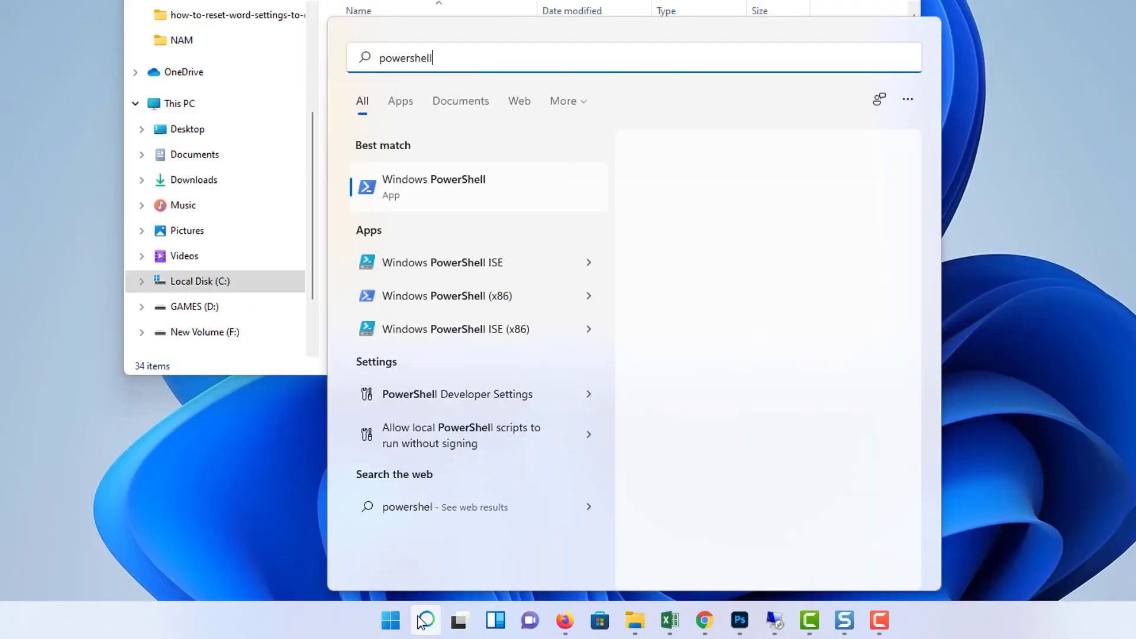
- Launch Windows PowerShell as administrator from search
right_click(489, 190)
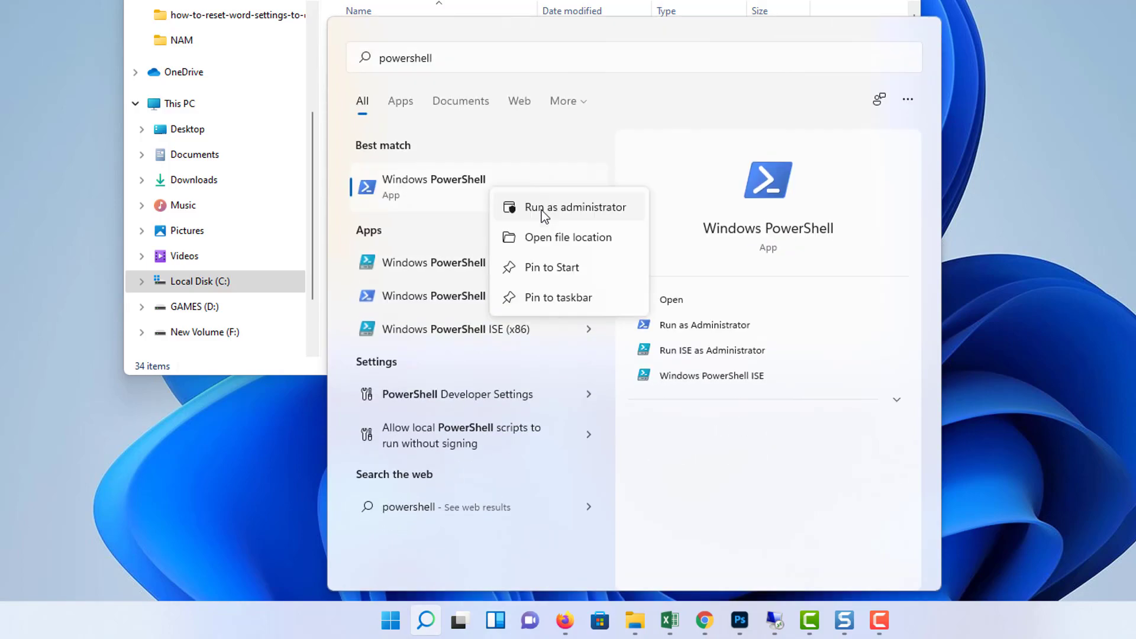
click(544, 212)
text(cd)
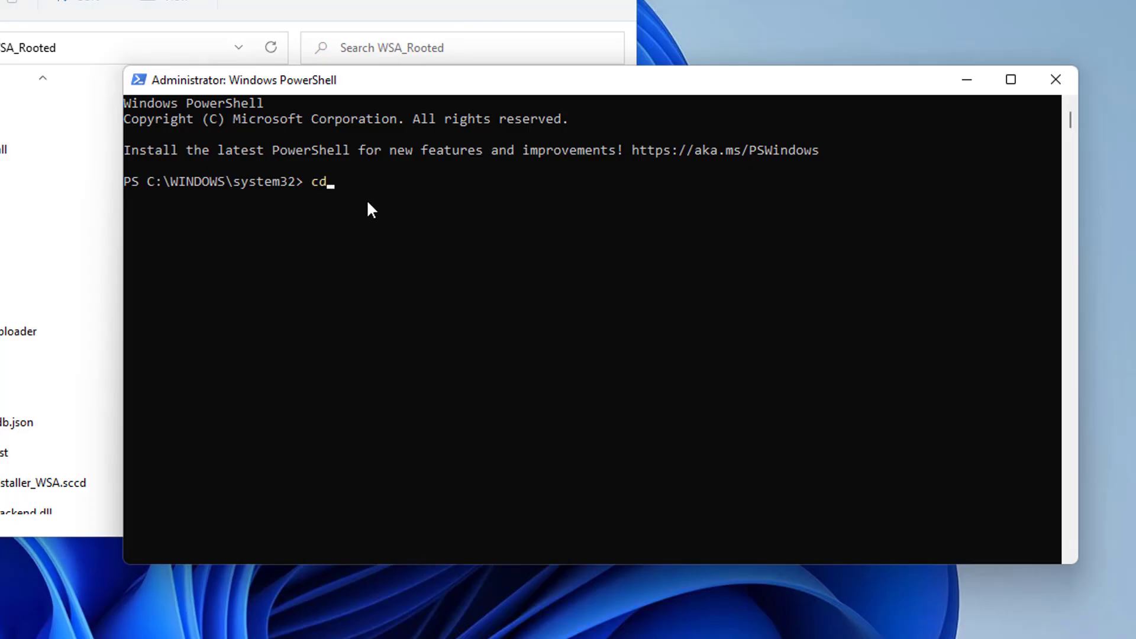
text( C:\WSA_Rooted")
- Change into C:\WSA_Rooted and enter Add-AppxPackage -Register .\AppxManifest.xml
key(Left)
key(Left)
key(Left)
key(Left)
key(Left)
key(Left)
text(")
key(End)
click(467, 181)
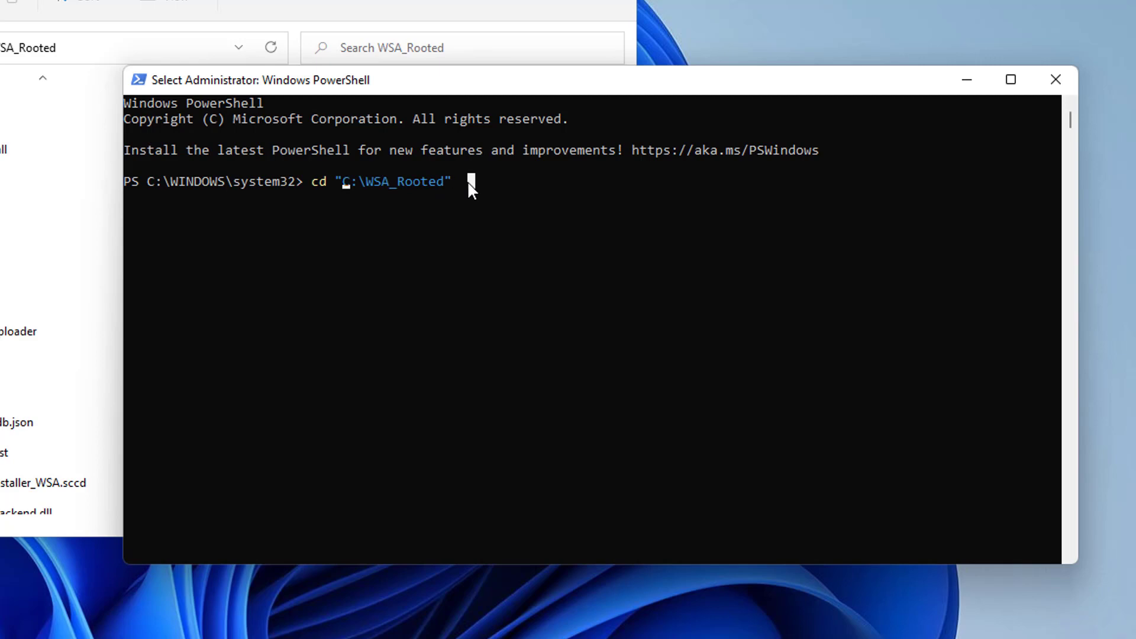
key(Escape)
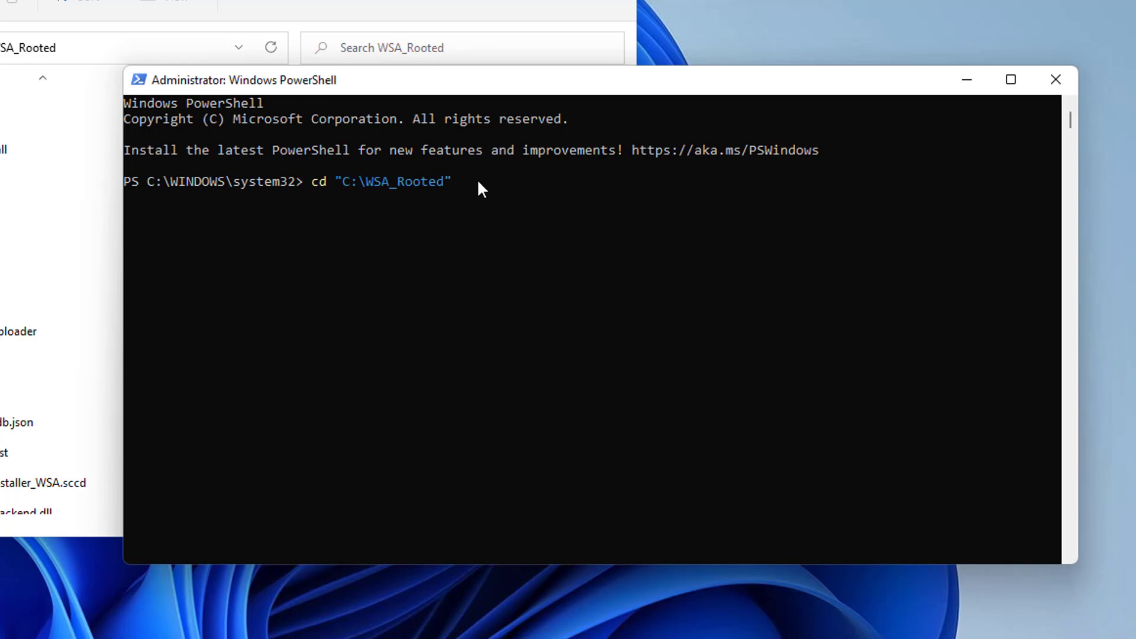
key(Return)
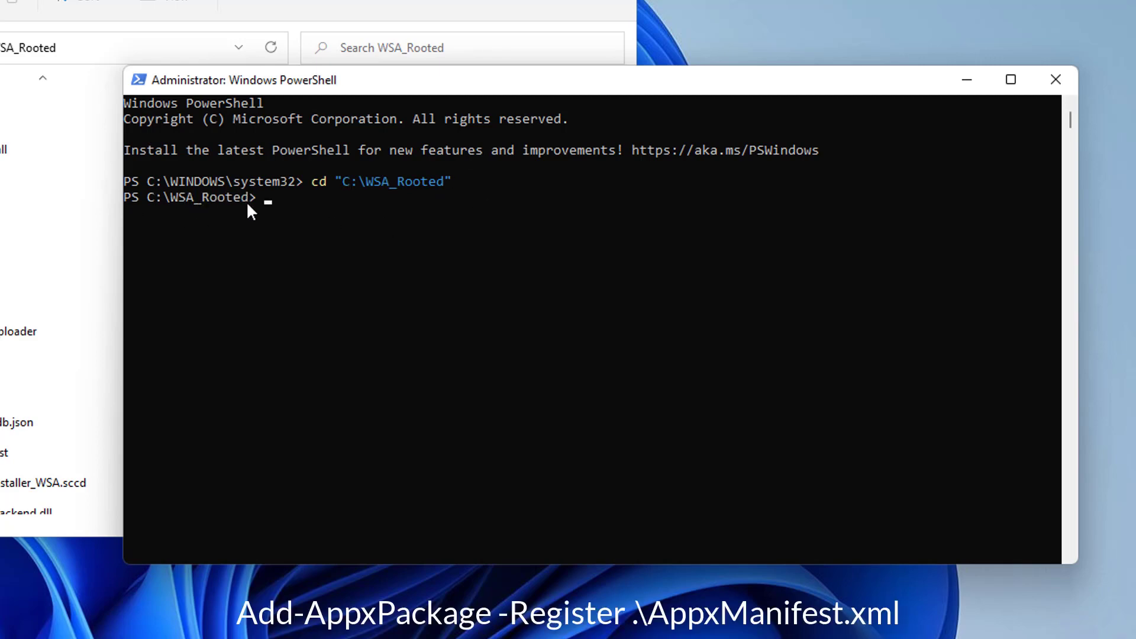
text(Add-AppxPackage -Register .\AppxManifest.xml)
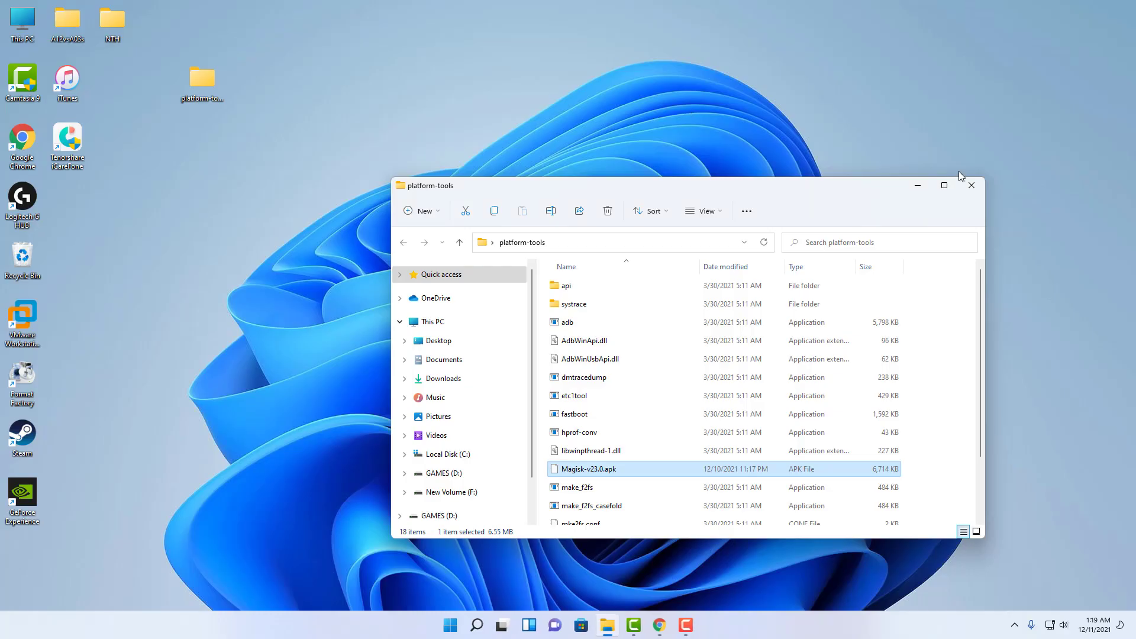
- Close the platform-tools folder window
click(974, 184)
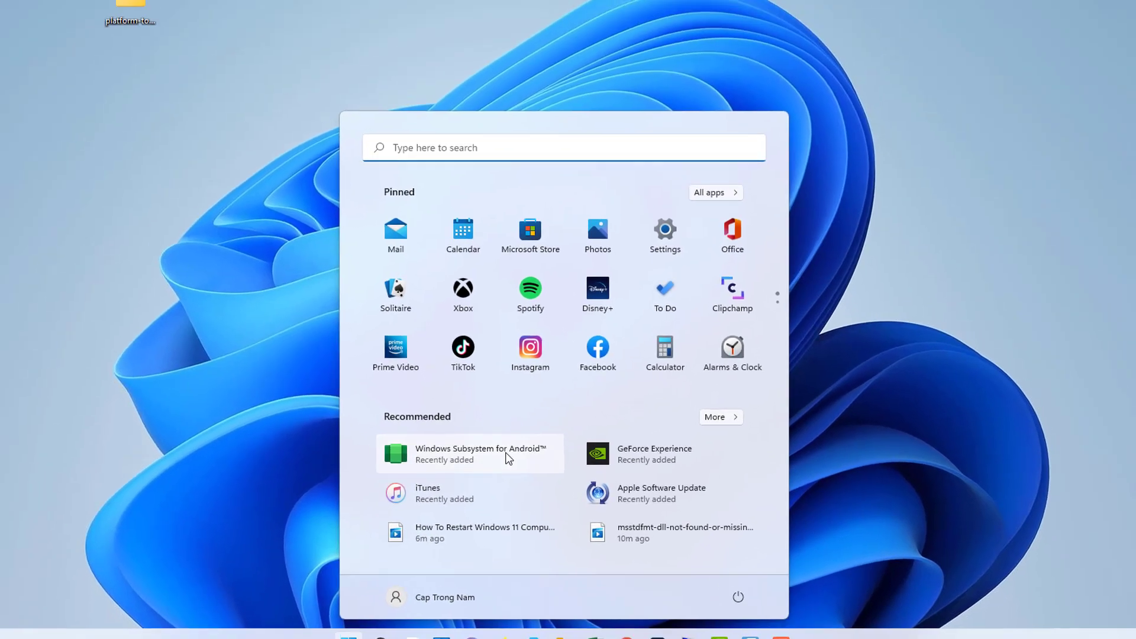
- In WSA settings turn Developer mode on, set resources to Continuous, decline diagnostic sharing and start the subsystem via Files
click(464, 421)
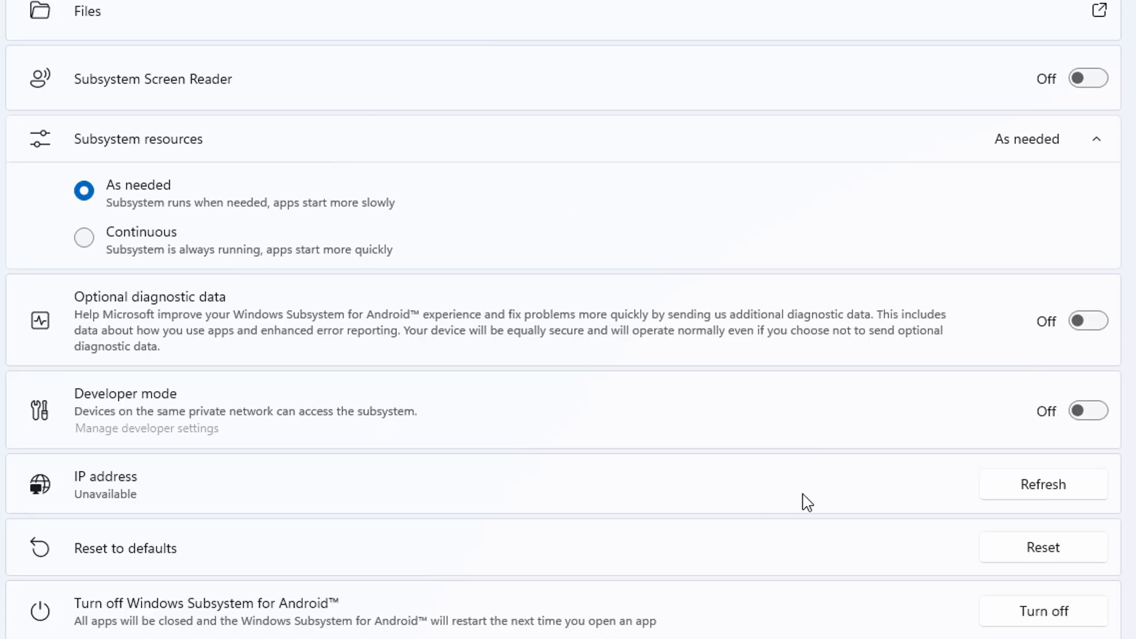
click(1099, 414)
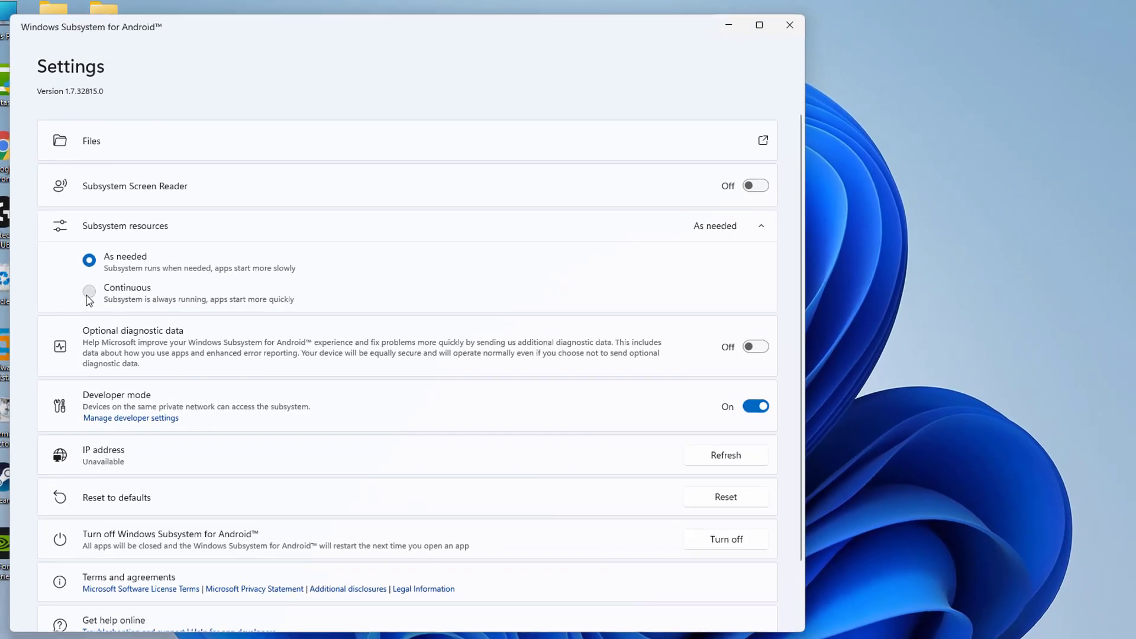
click(89, 291)
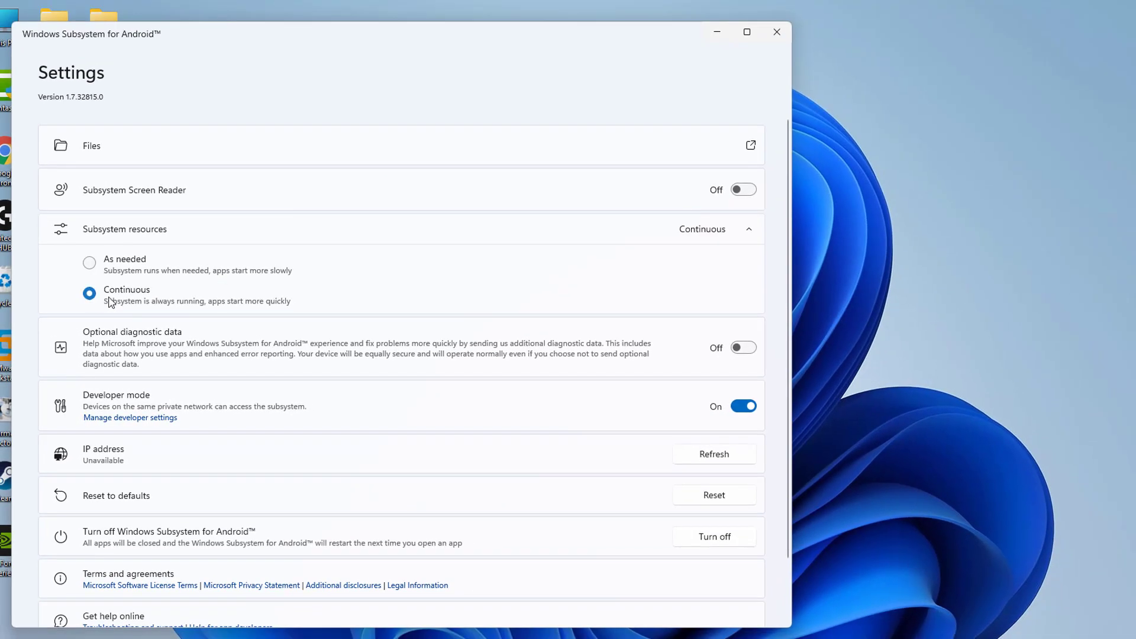
click(752, 147)
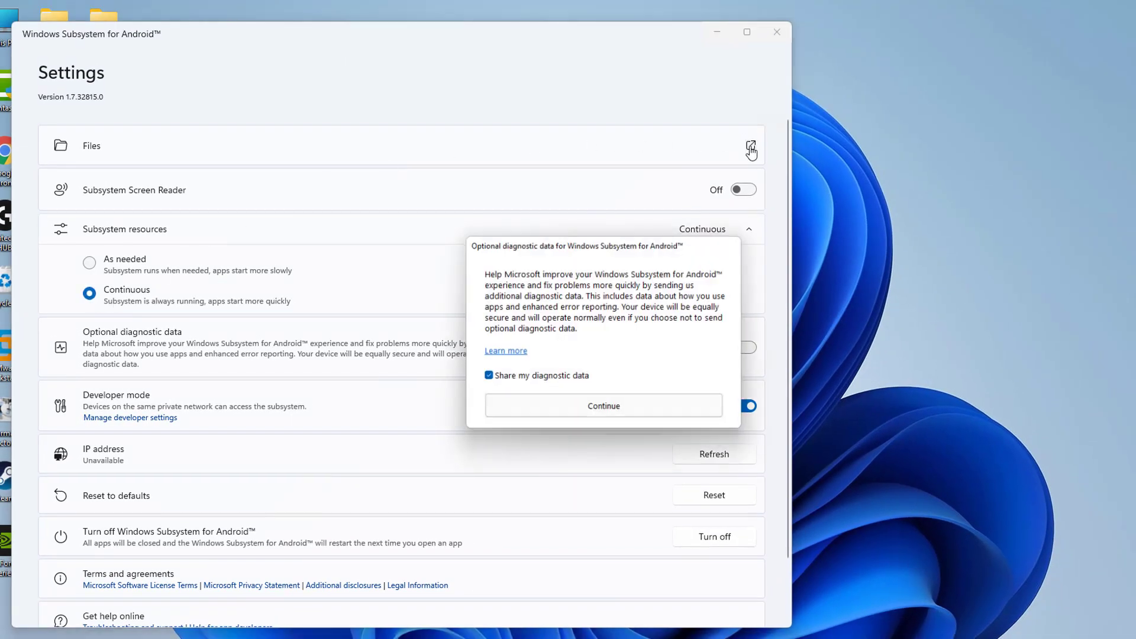
click(487, 377)
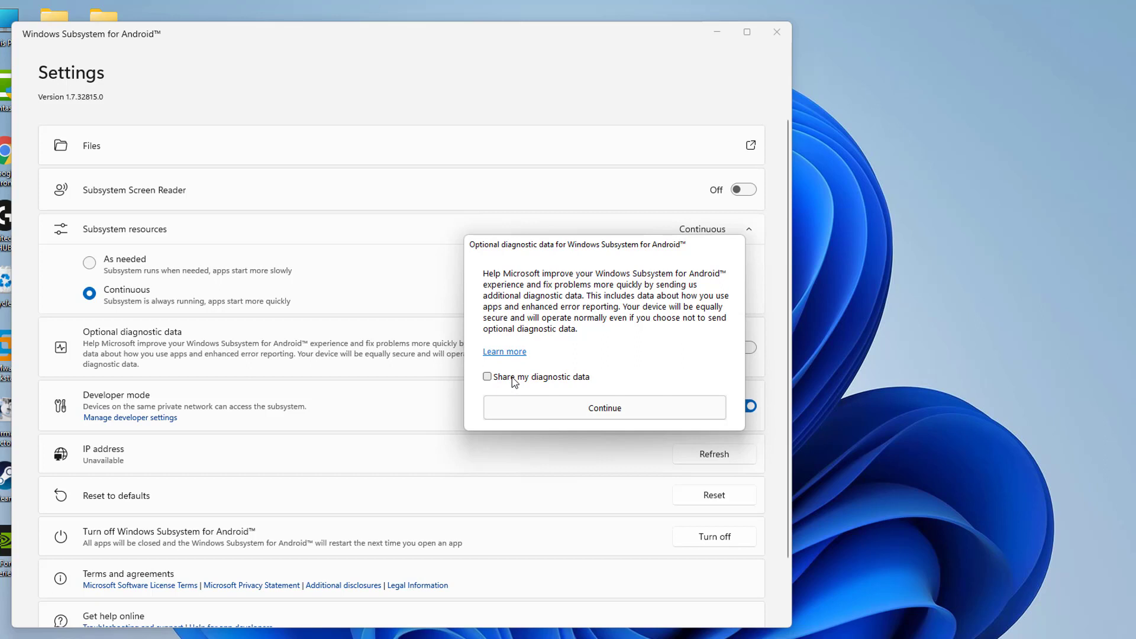
click(605, 407)
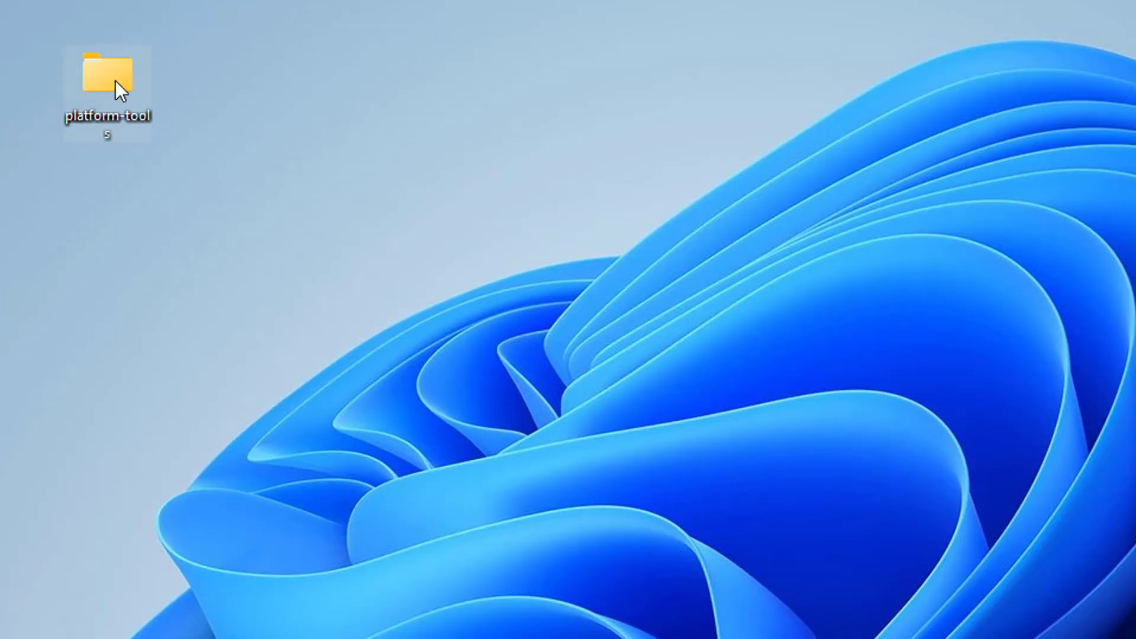
- Start cmd from the platform-tools address bar and run adb connect 172.29.84.222
double_click(116, 81)
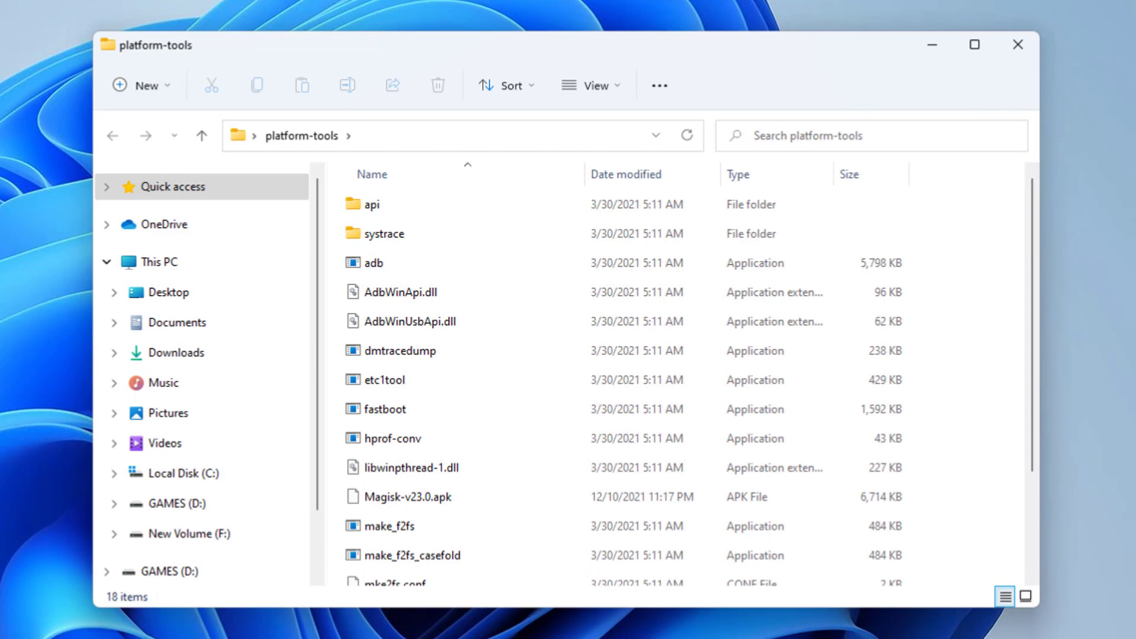
click(360, 136)
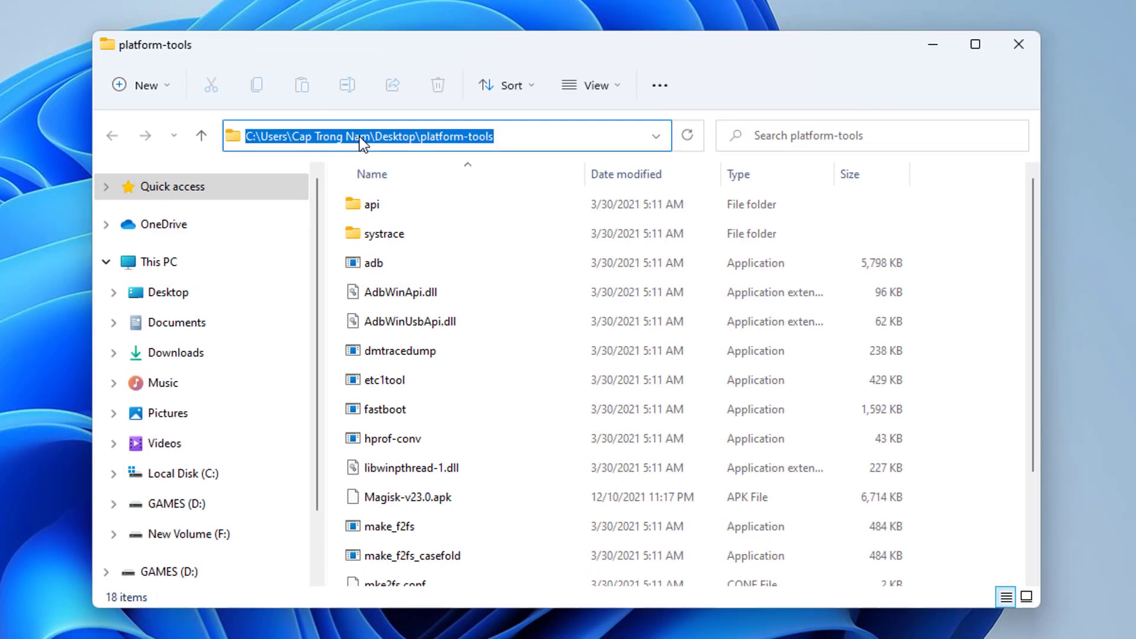
text(cmd)
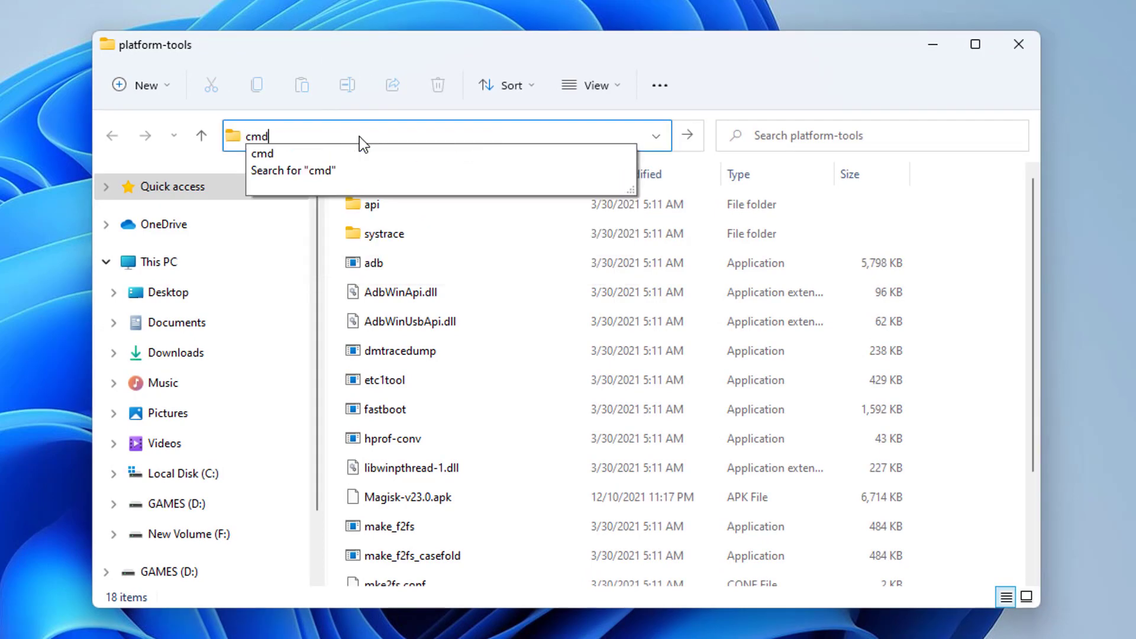
key(Return)
text(adb connect)
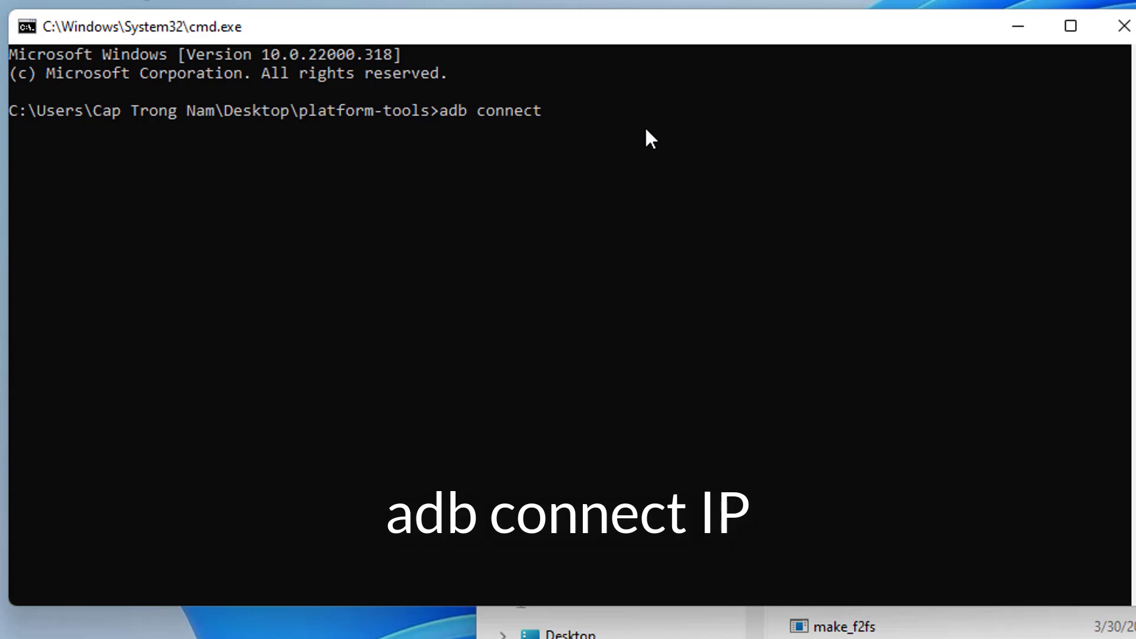
text(172.29.84.222)
key(Return)
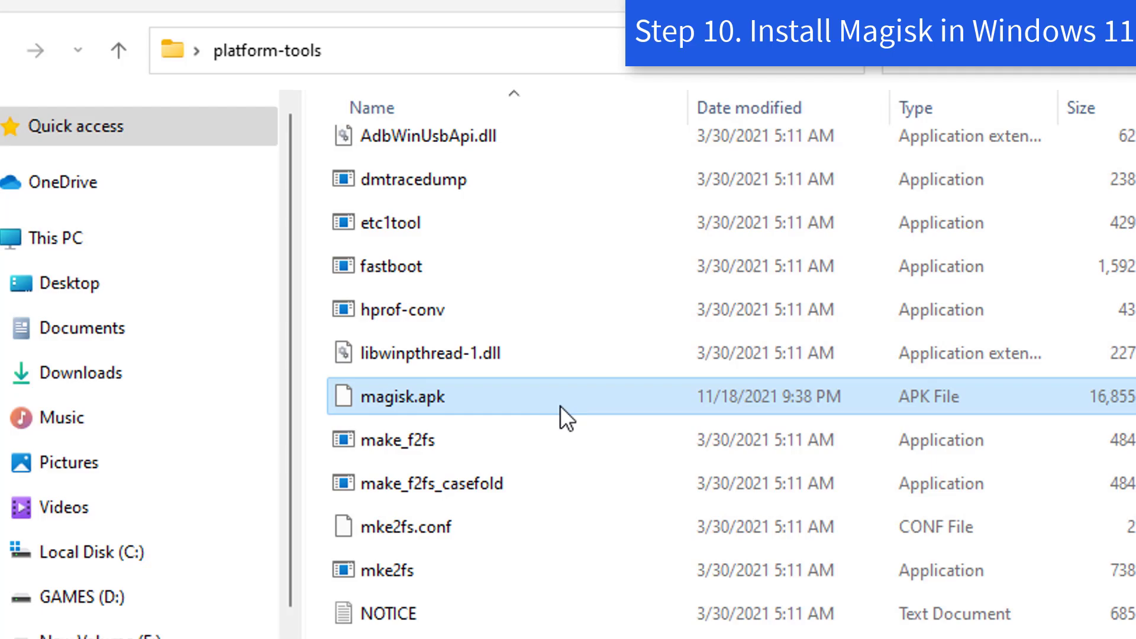
text(adb install magisk.apk)
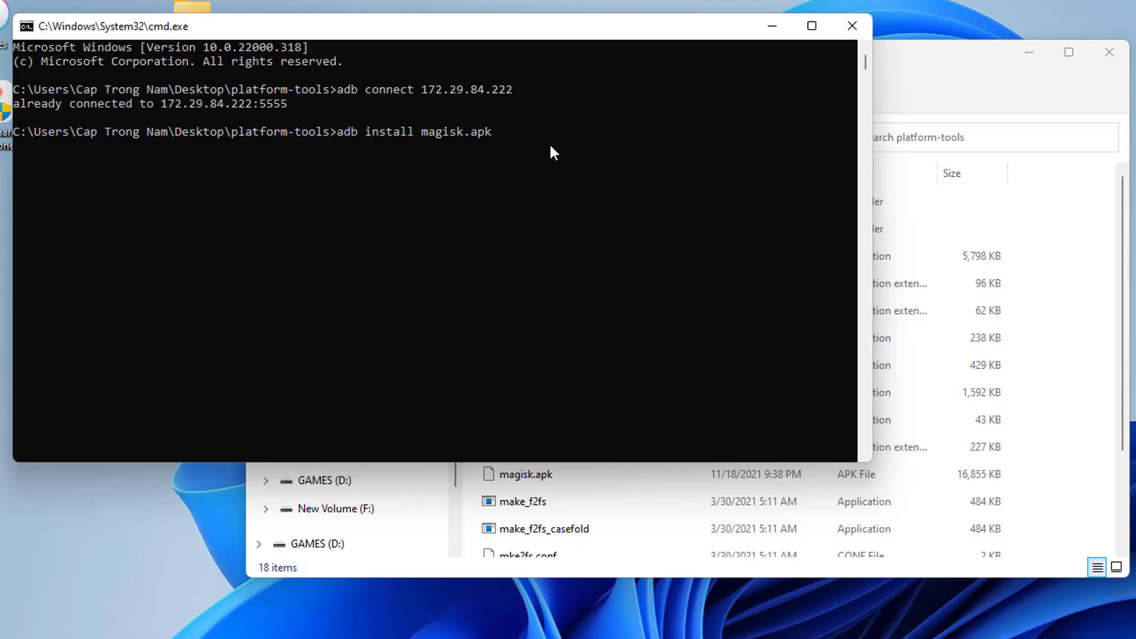
- Install magisk.apk via adb with Success reported, close the cmd and platform-tools windows, and bring up Start
key(Return)
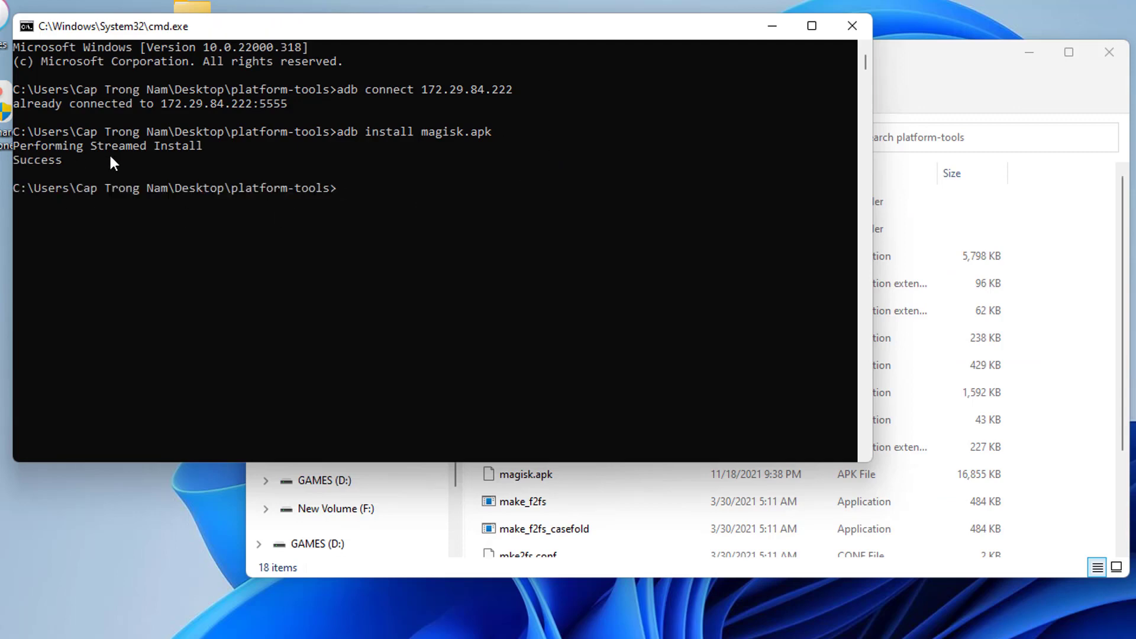
click(852, 25)
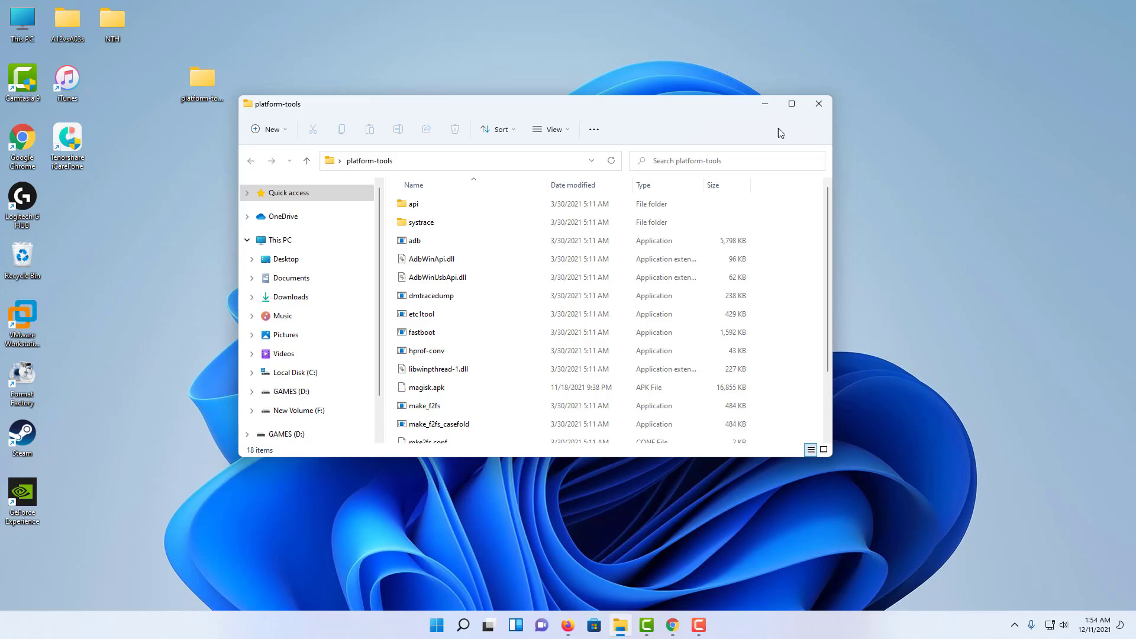
click(824, 109)
click(439, 626)
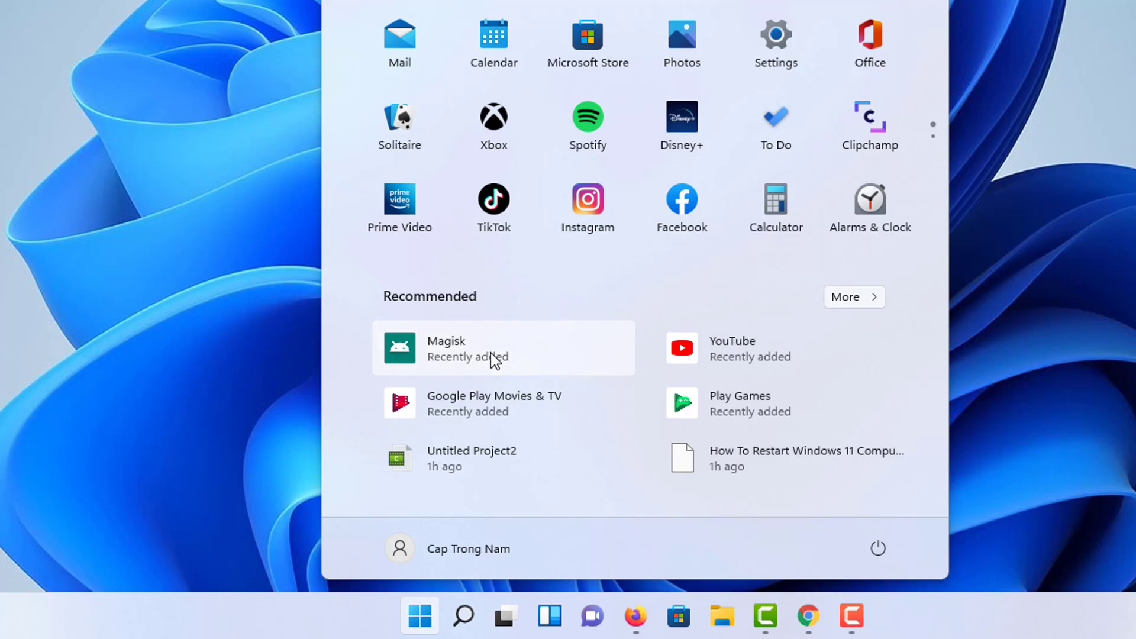
- Launch Magisk from Recommended and accept its Requires Additional Setup reboot prompt
click(493, 356)
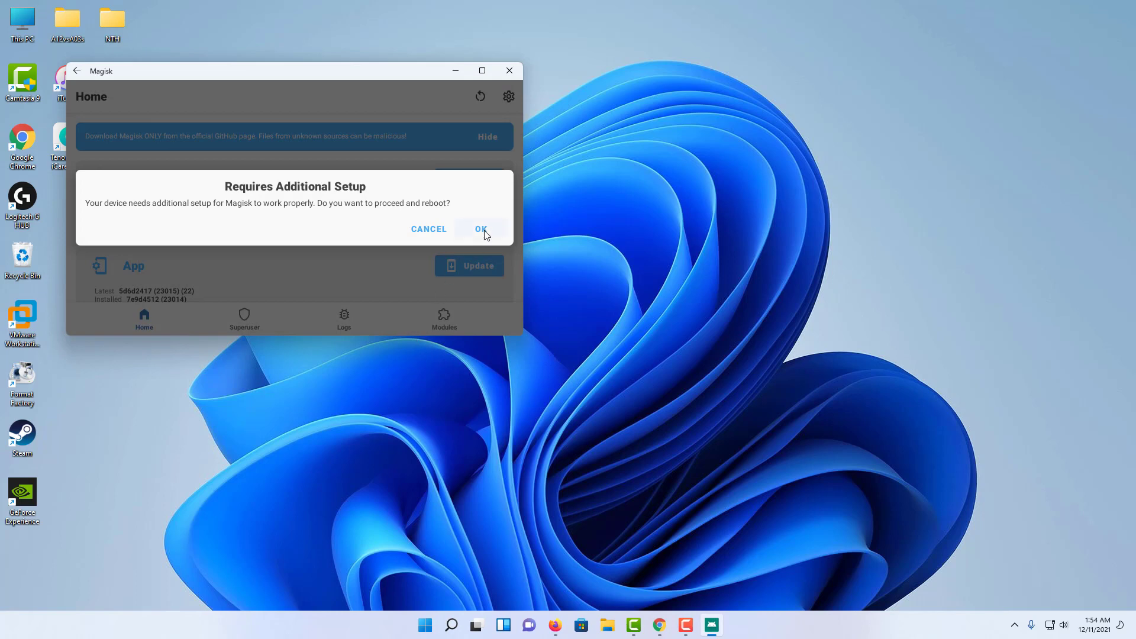
click(483, 229)
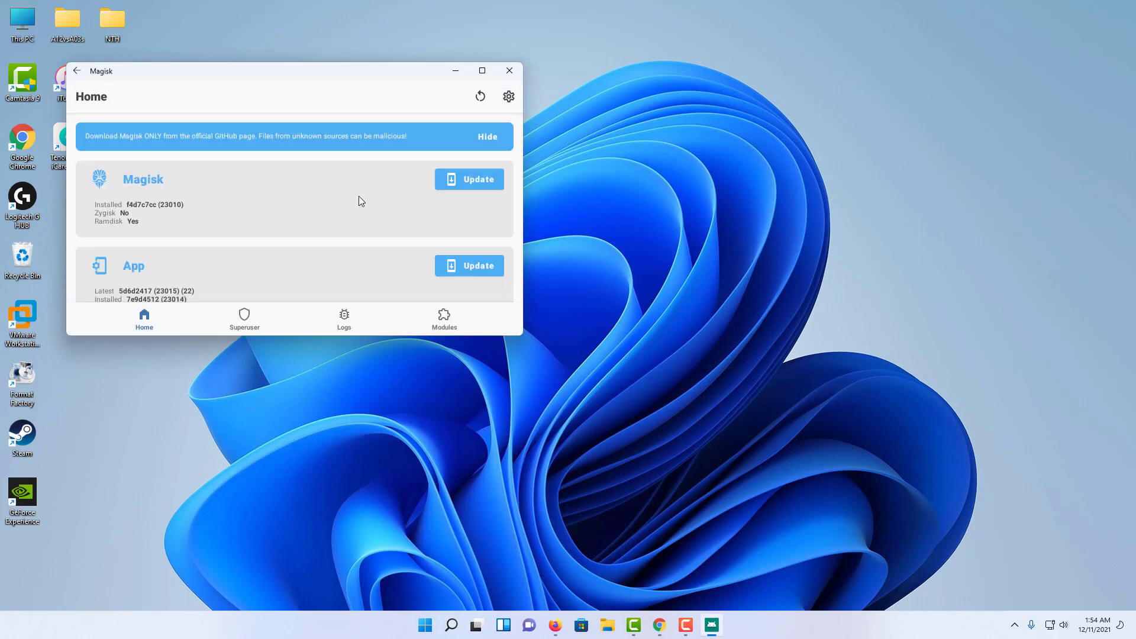
scroll(357, 205, down, 3)
scroll(358, 211, down, 2)
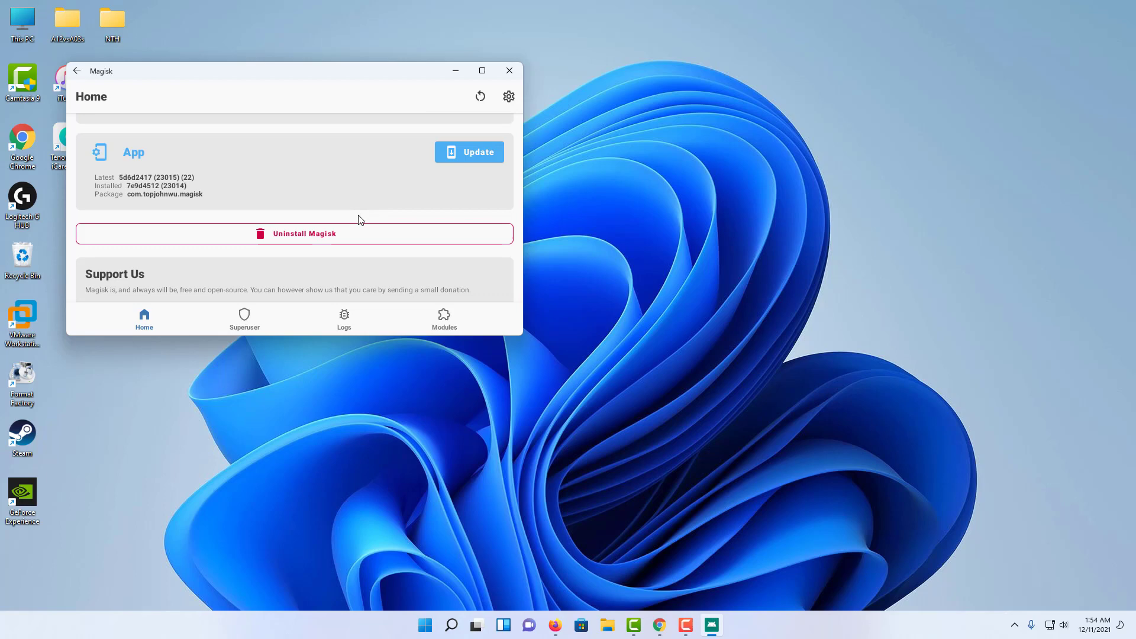